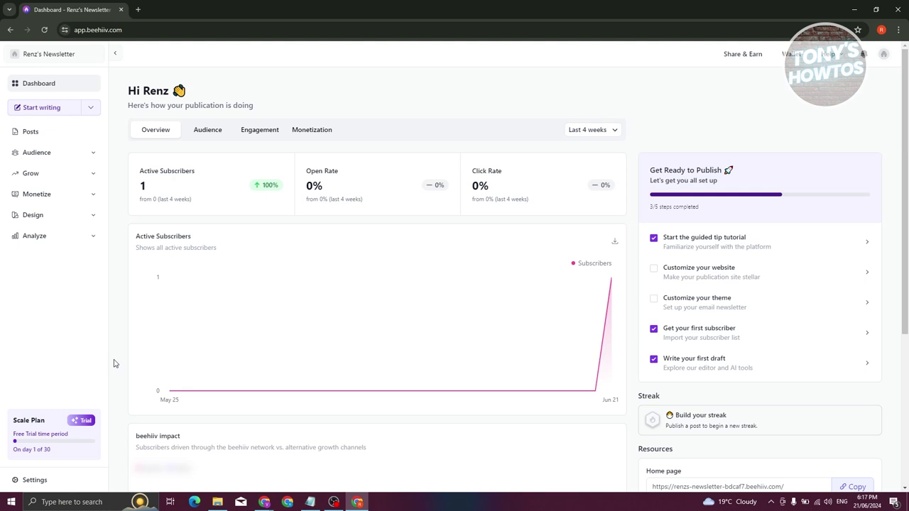
Expand and collapse the sidebar sections to browse the audience, growth, monetization, design and analytics pages
left_click(94, 154)
left_click(94, 155)
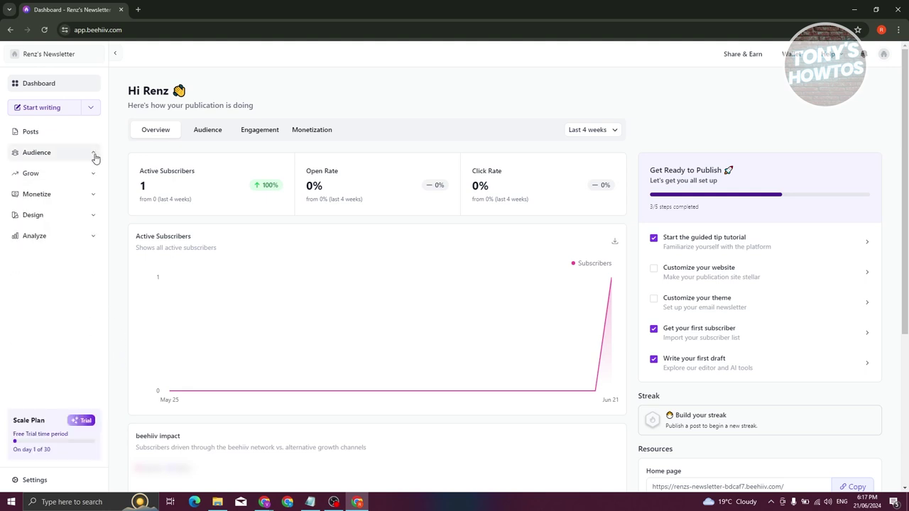
left_click(93, 177)
left_click(93, 177)
left_click(95, 195)
left_click(95, 197)
left_click(96, 215)
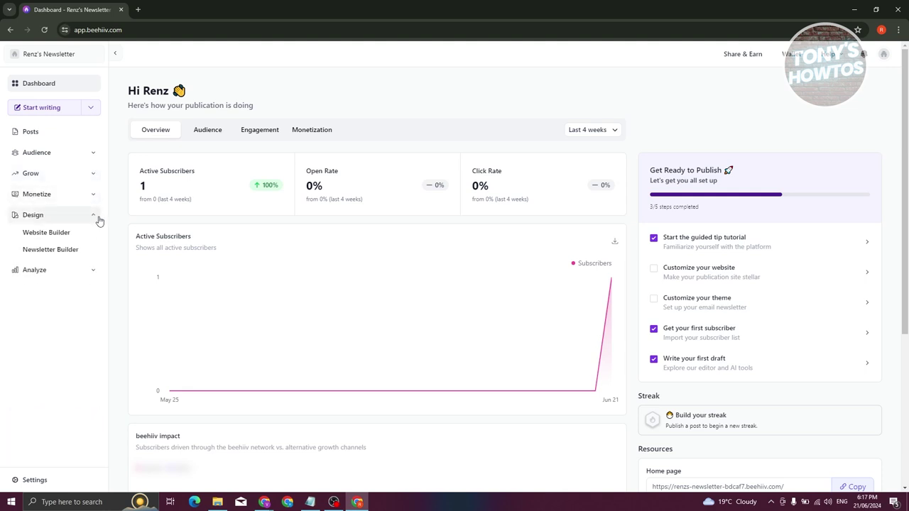
left_click(87, 269)
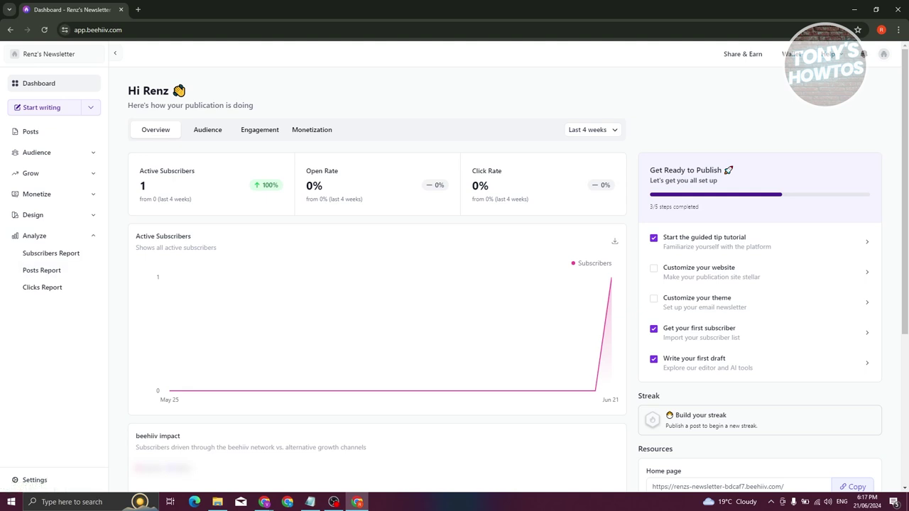
left_click(93, 235)
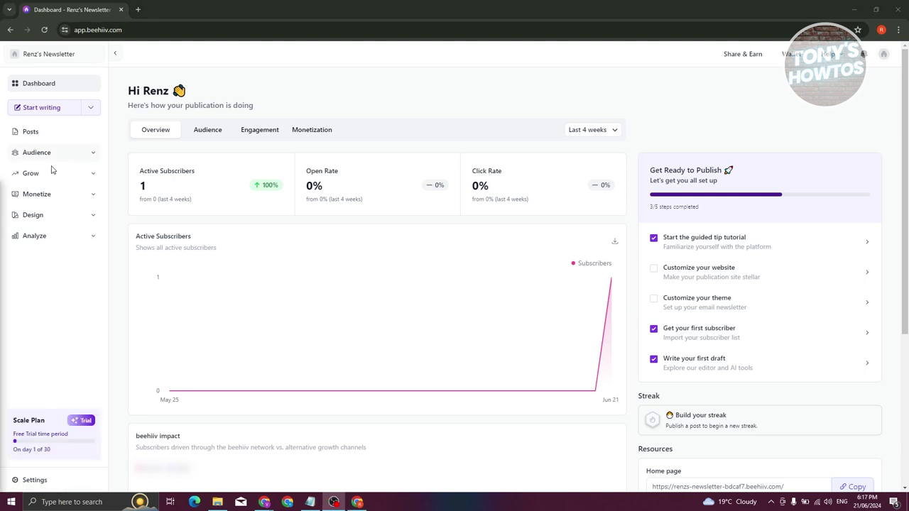
Open Automations under Audience and start a new automation
left_click(91, 153)
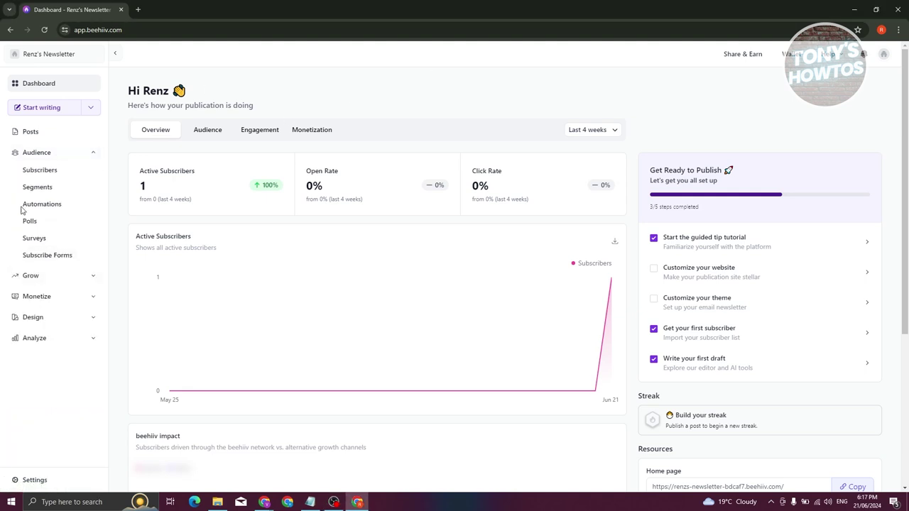
left_click(56, 204)
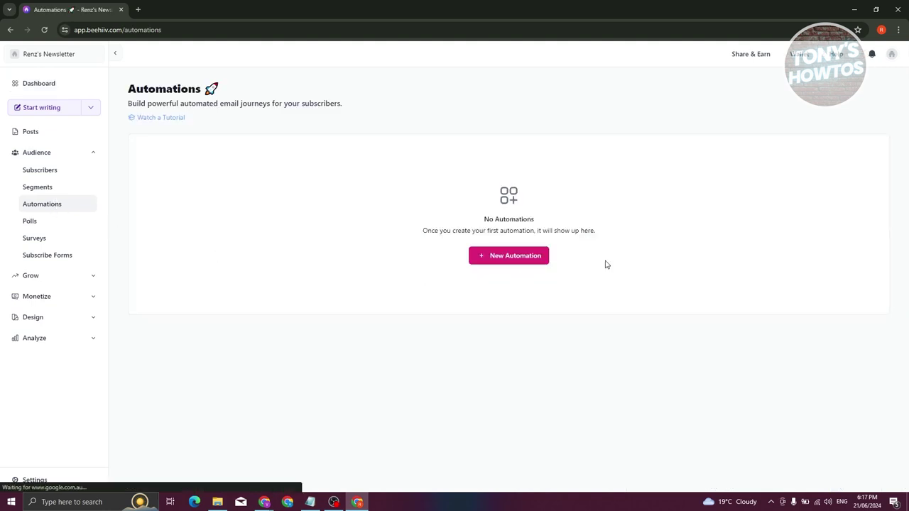
left_click(514, 267)
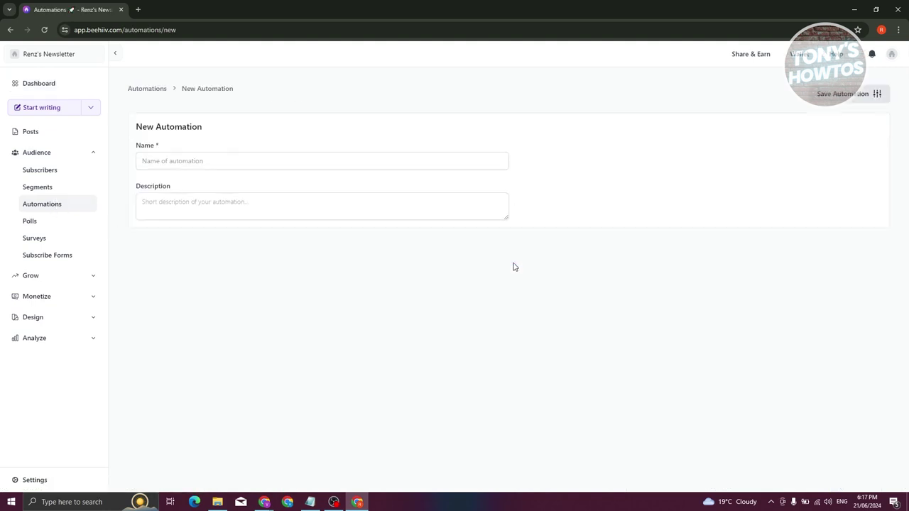
Name the new automation 'Welcome Automation', leave the description blank, and save it
left_click(231, 160)
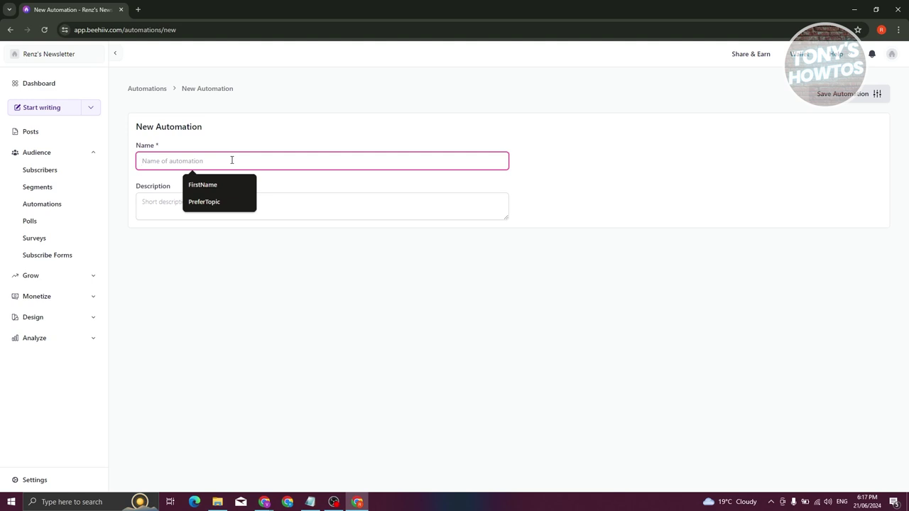
type("Welcome Automation")
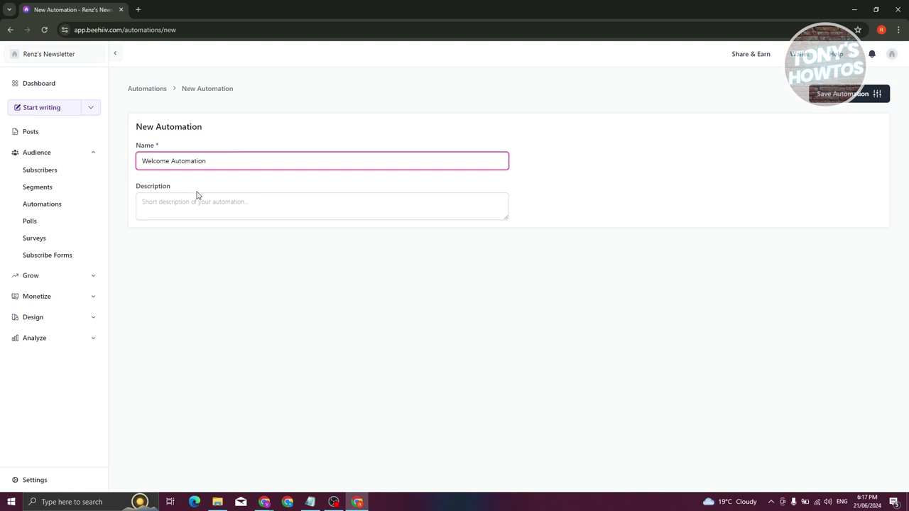
left_click(199, 196)
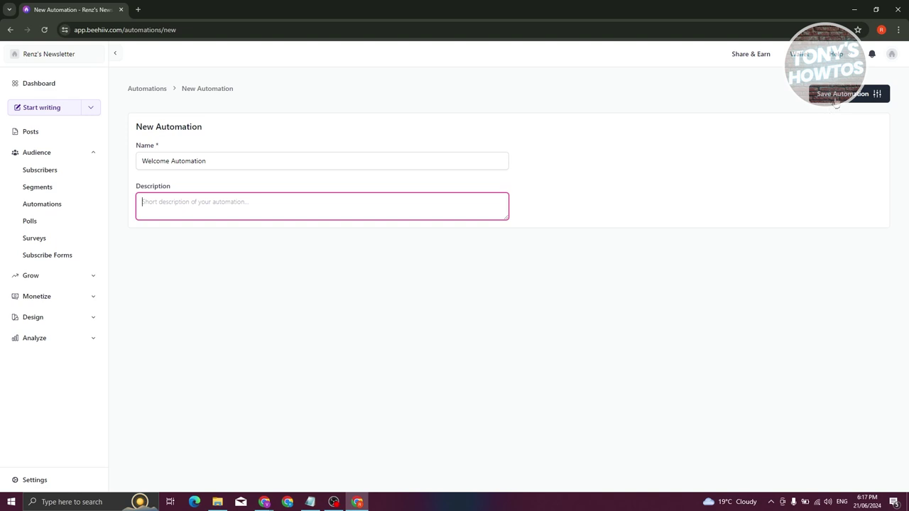
left_click(837, 98)
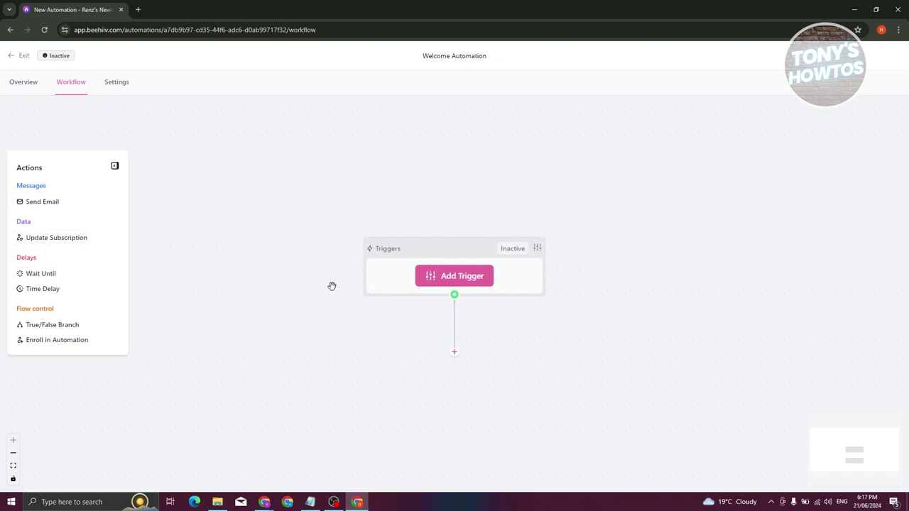
Set the workflow's trigger to Signed Up
left_click(452, 283)
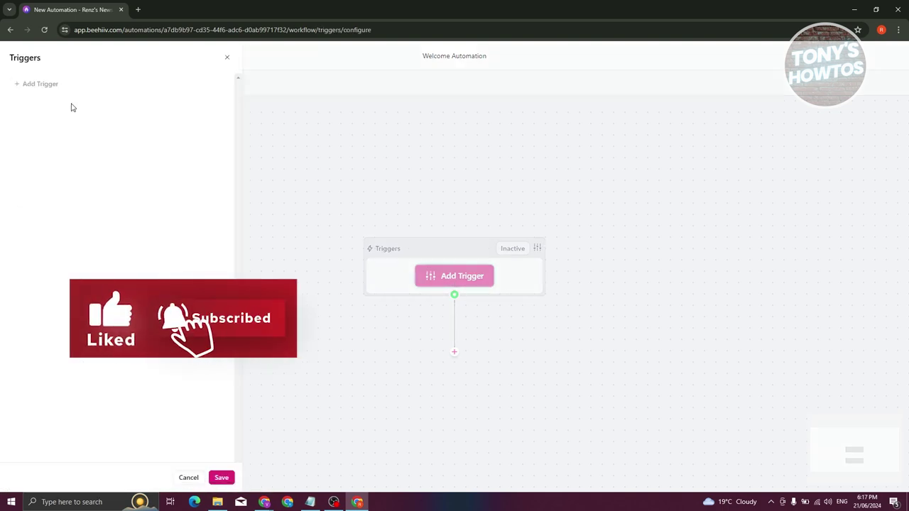
left_click(27, 85)
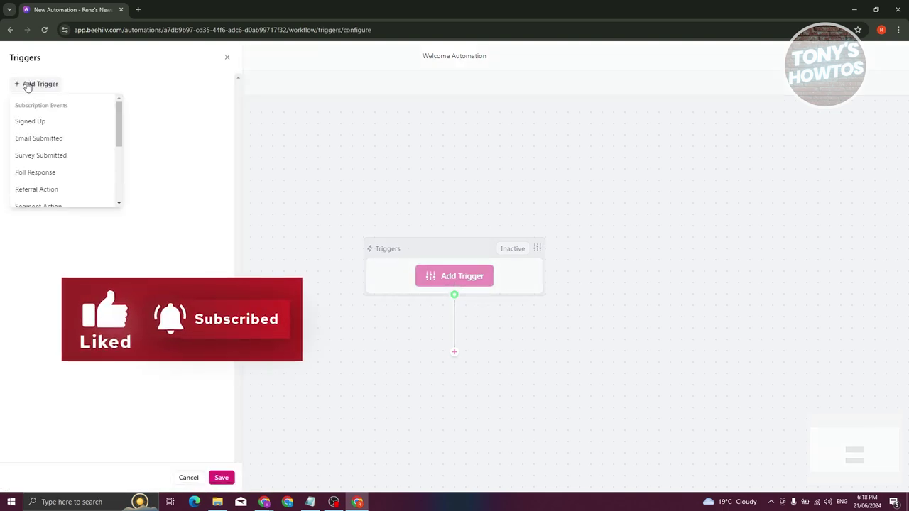
left_click(31, 124)
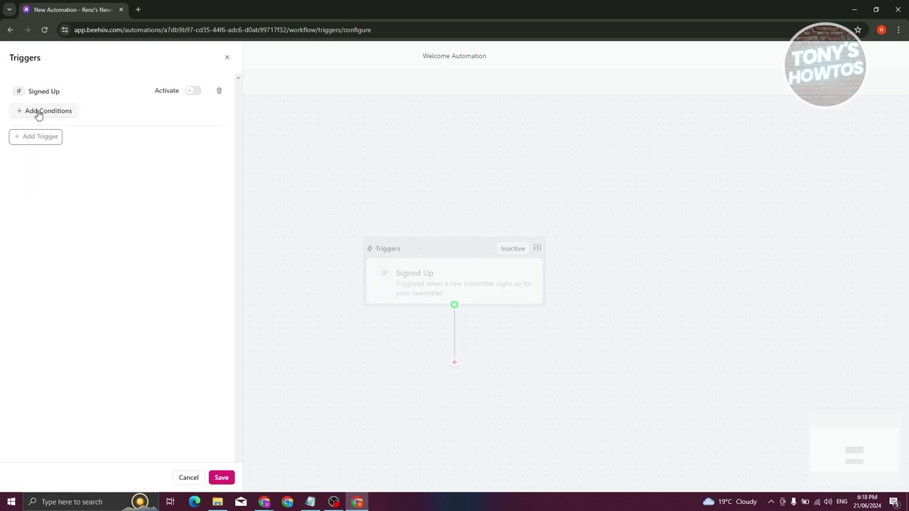
Try adding a condition and browse subscriber attributes, then delete all conditions
left_click(39, 113)
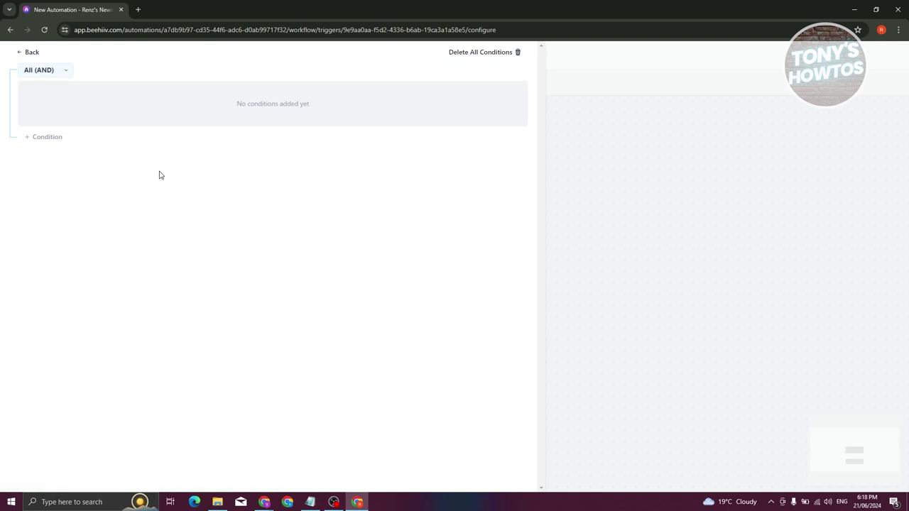
left_click(48, 137)
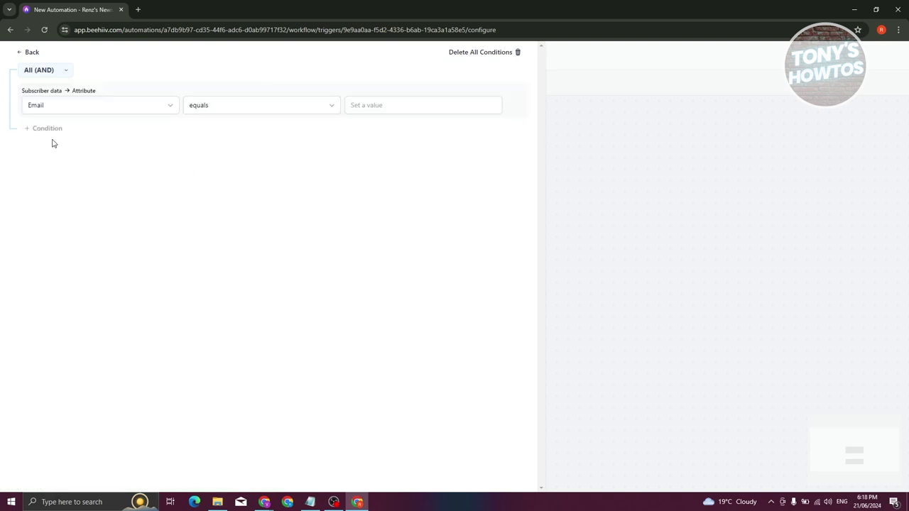
left_click(171, 105)
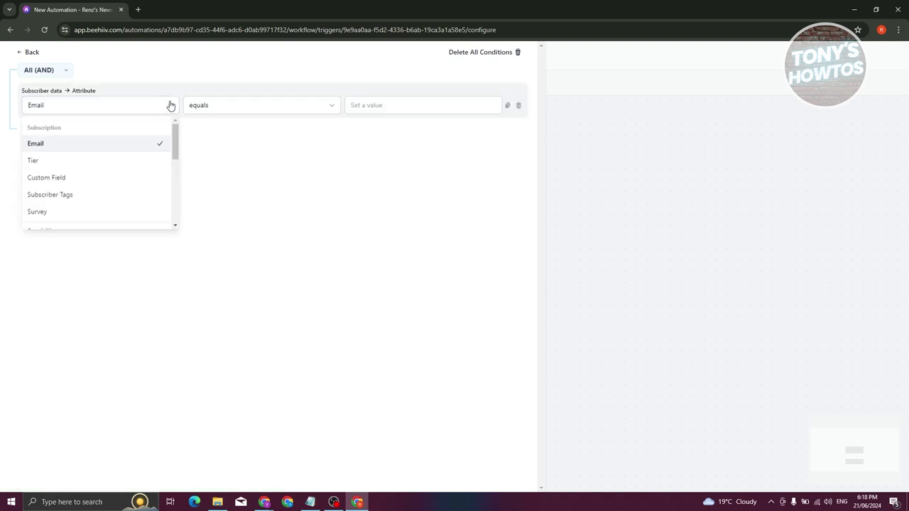
left_click(27, 51)
left_click(508, 56)
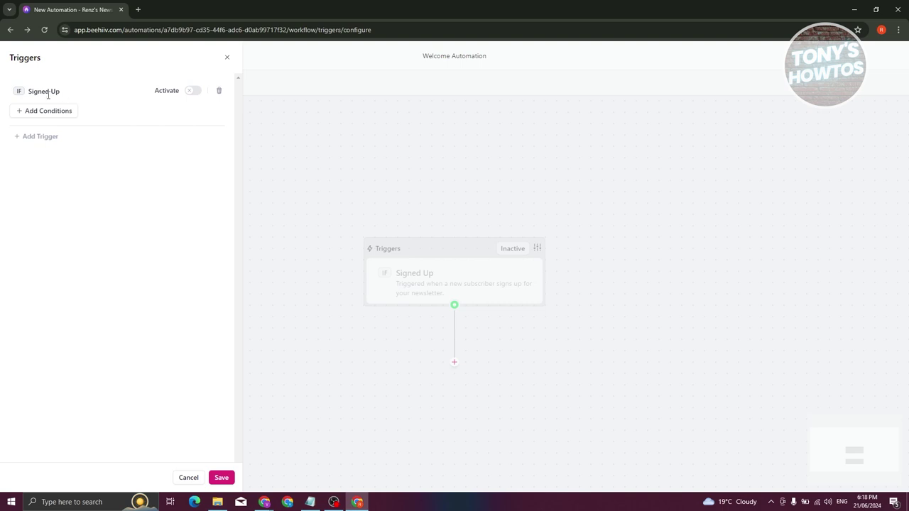
Activate the Signed Up trigger, confirm the prompt, and save the trigger settings
left_click(197, 91)
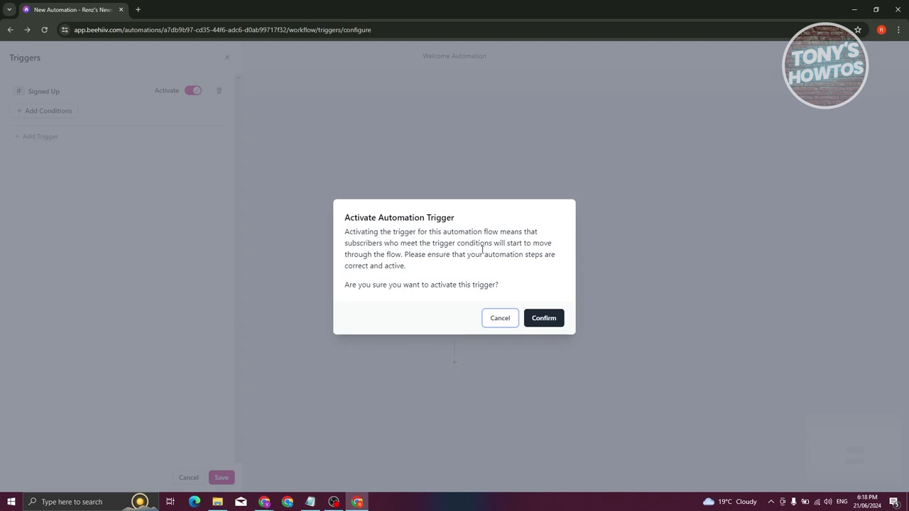
left_click(554, 318)
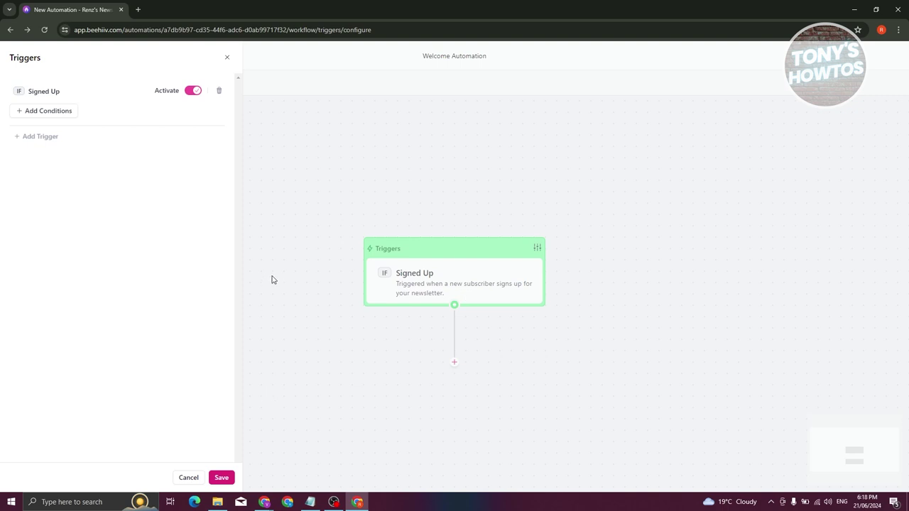
left_click(221, 477)
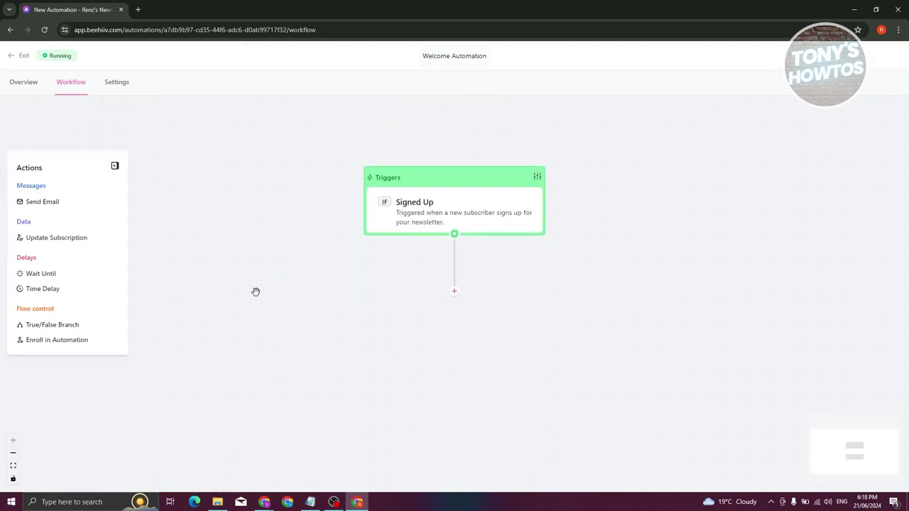
Drop a Send Email step below the Signed Up trigger and open its settings
left_click_drag(46, 206, 455, 293)
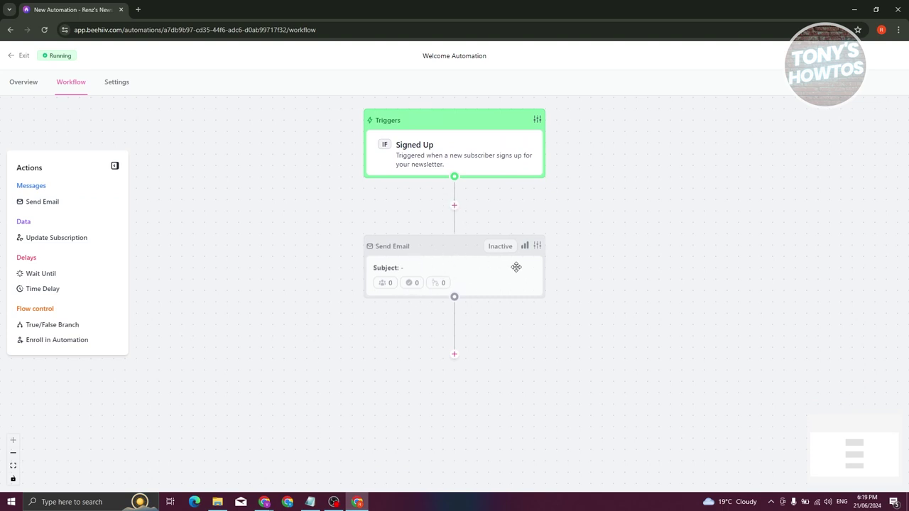
left_click(537, 246)
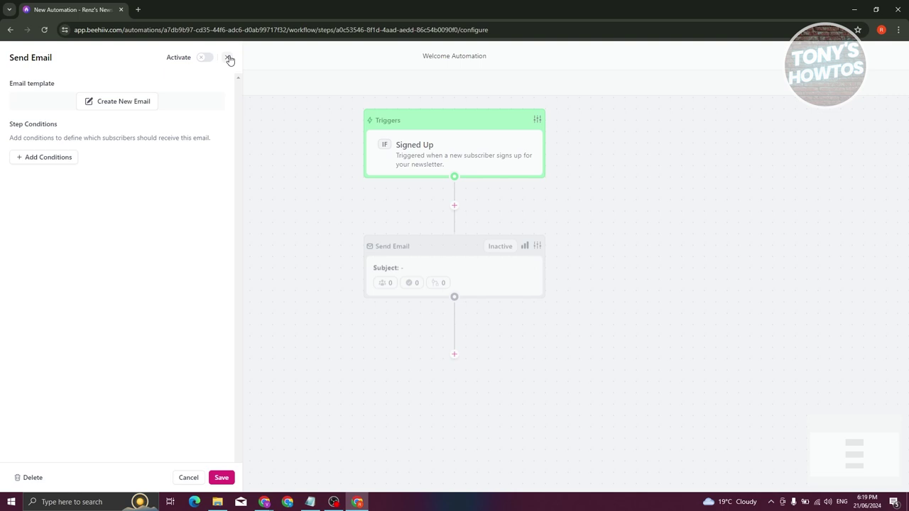
left_click(228, 60)
left_click(538, 246)
Activate the Send Email step, confirm, and start a new email for it
left_click(204, 58)
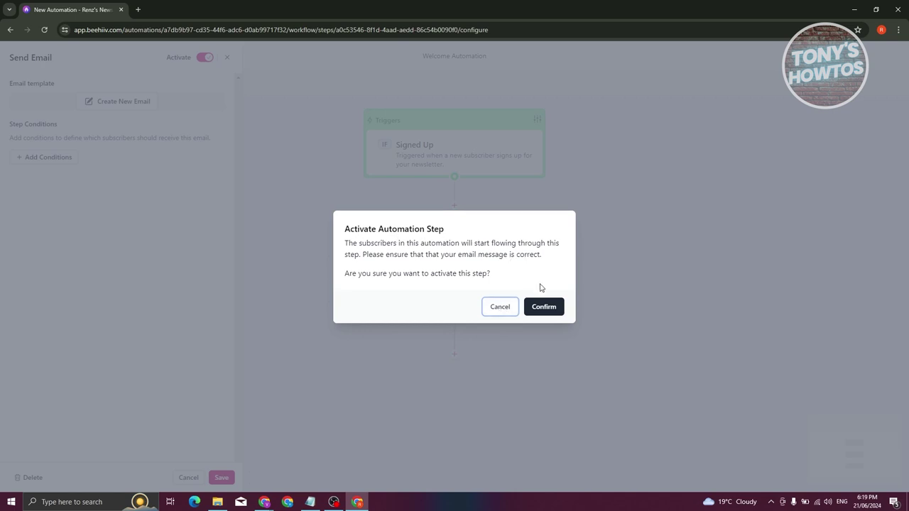
left_click(551, 312)
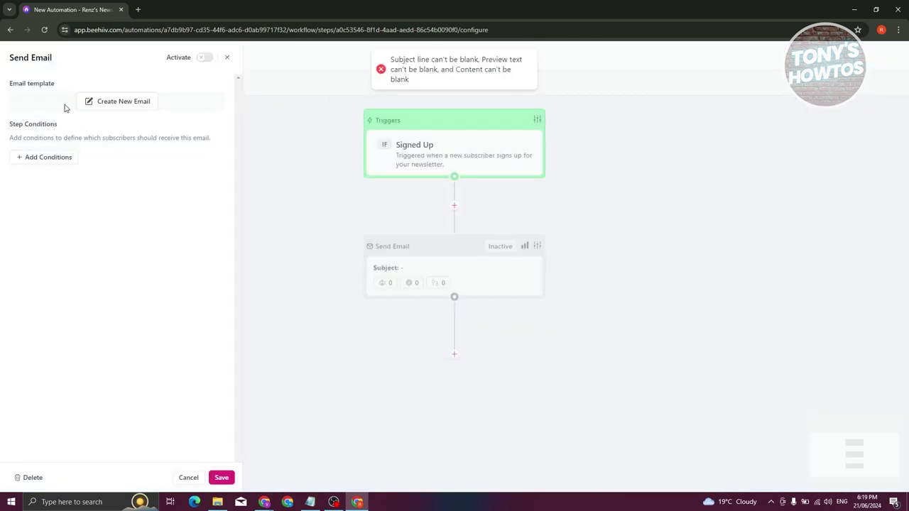
left_click(137, 106)
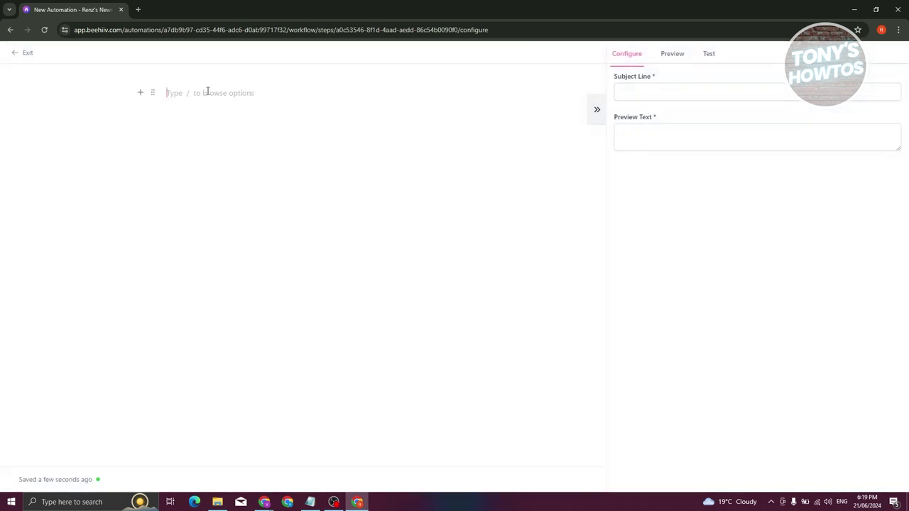
Type the WELCOME SUBSCRIBER heading and insert an Image block below it
type("WELCOME SUBSCRIBER")
key("Return")
left_click(140, 117)
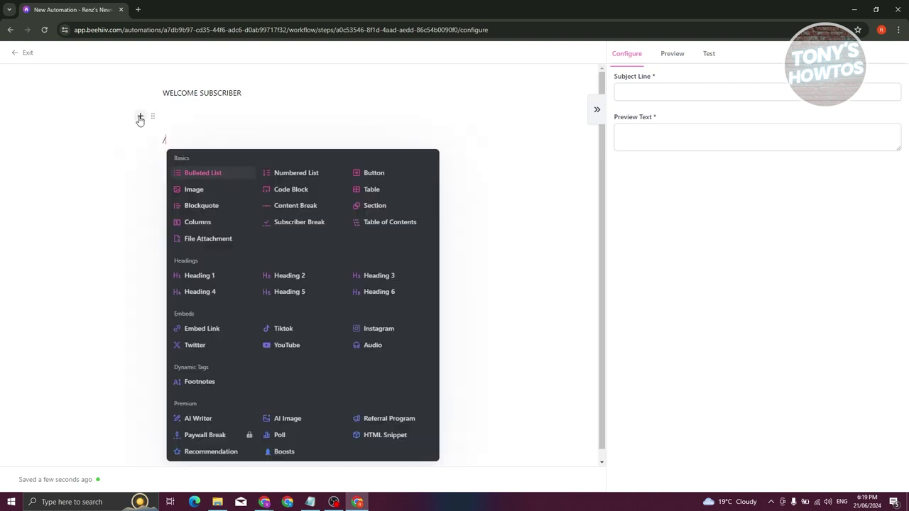
left_click(196, 189)
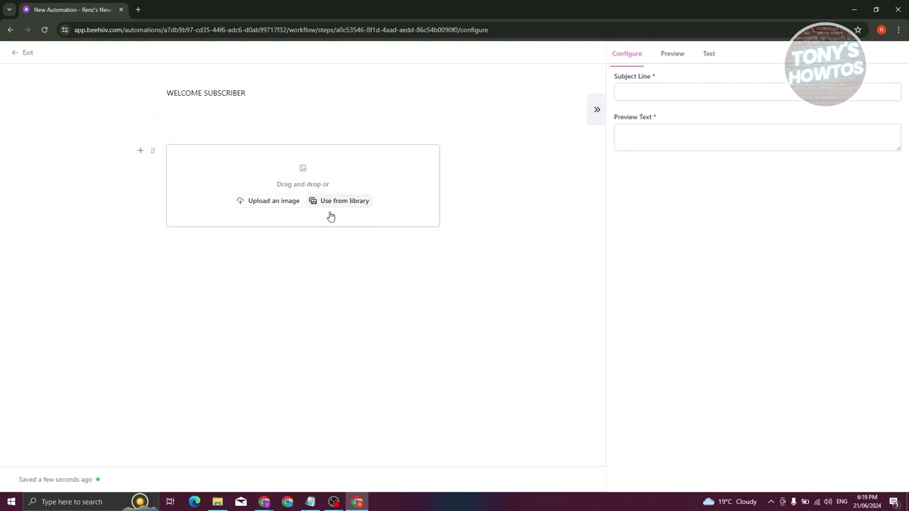
Upload the bernese-mountain-dog photo from Downloads into the image block
left_click(284, 205)
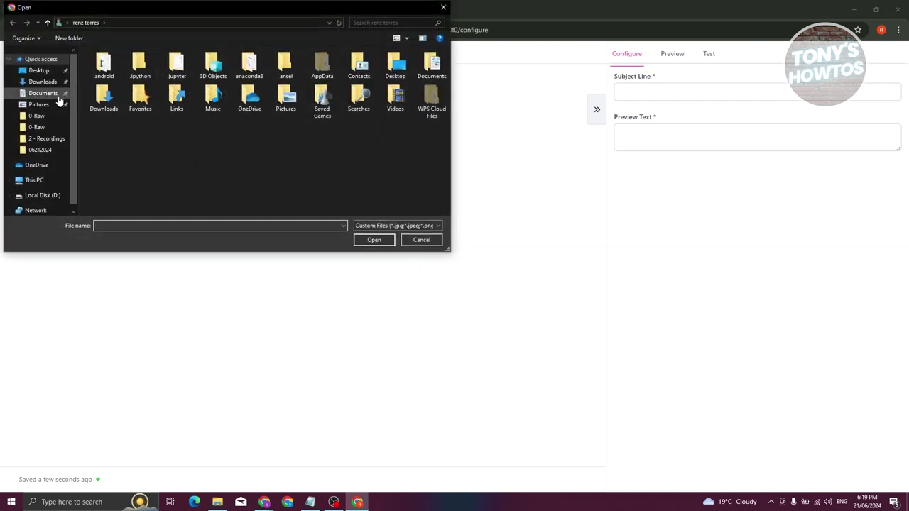
left_click(43, 82)
scroll(262, 162, "down", 3)
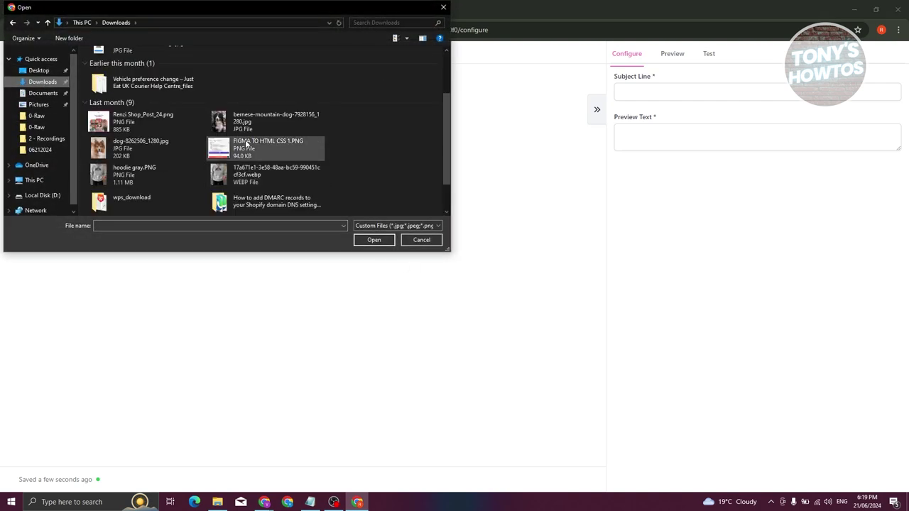
left_click(266, 121)
left_click(373, 240)
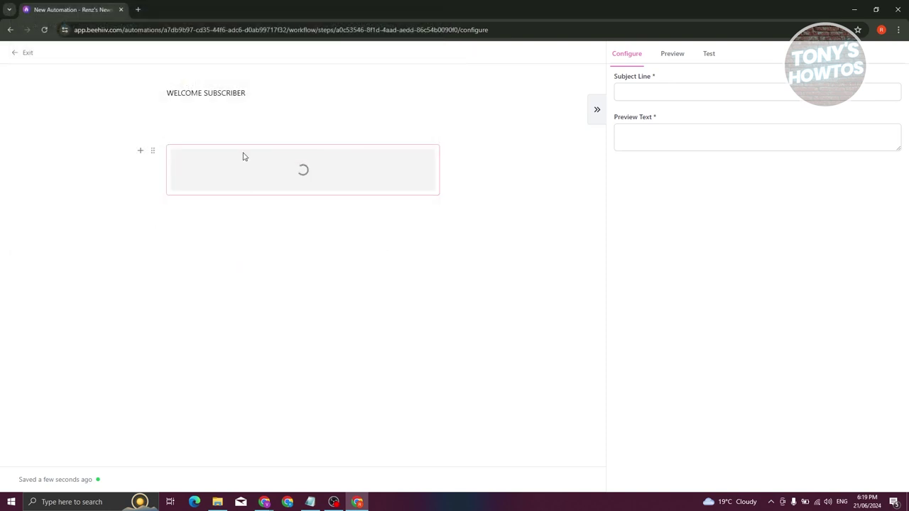
left_click(231, 119)
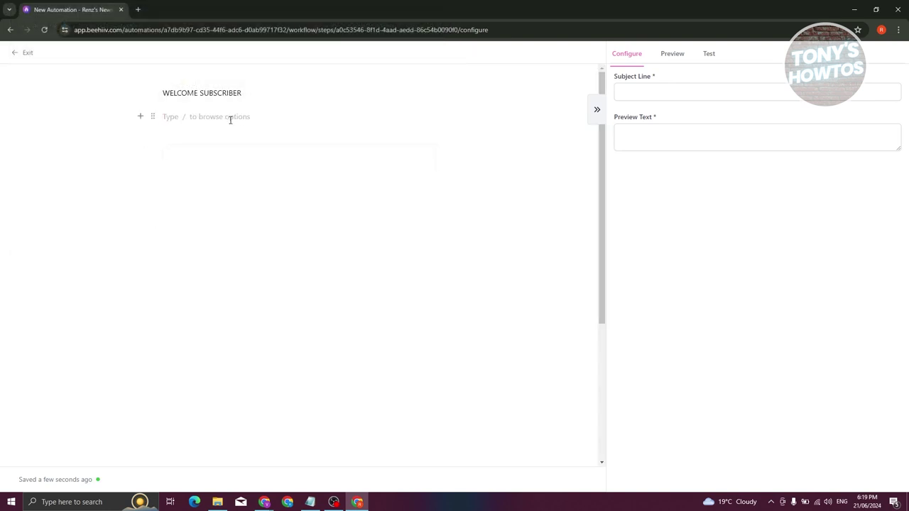
left_click(673, 93)
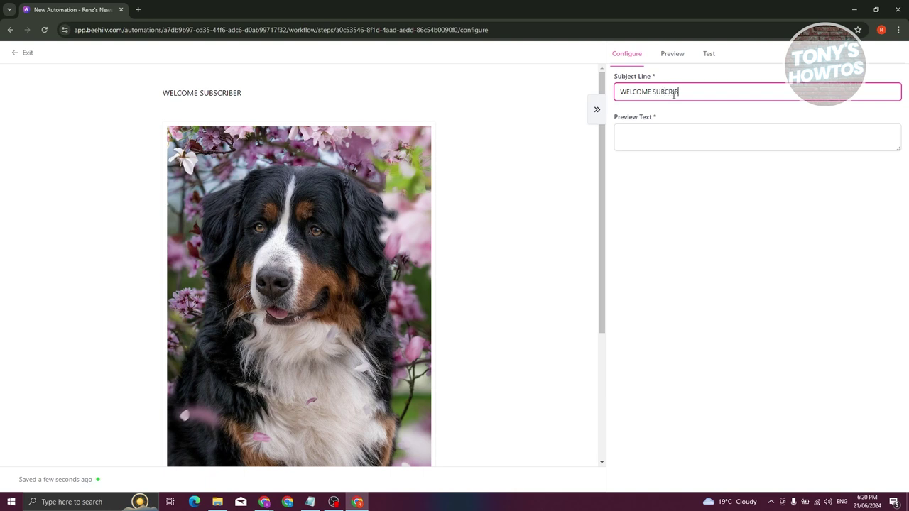
Correct the subject line so it reads WELCOME SUBSCRIBER
type("D")
key("BackSpace")
type("S")
left_click(758, 188)
Enter WELCOME USER as the preview text and open the email preview
left_click(696, 139)
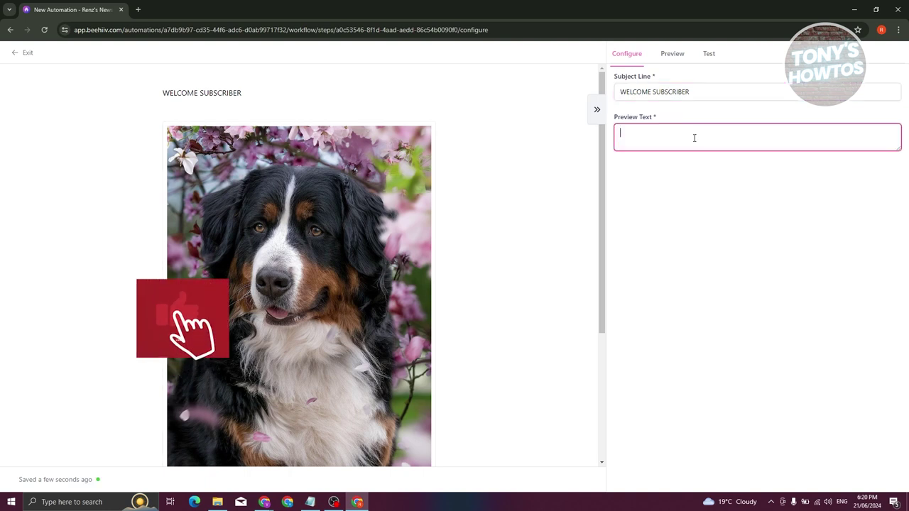
type("WEL")
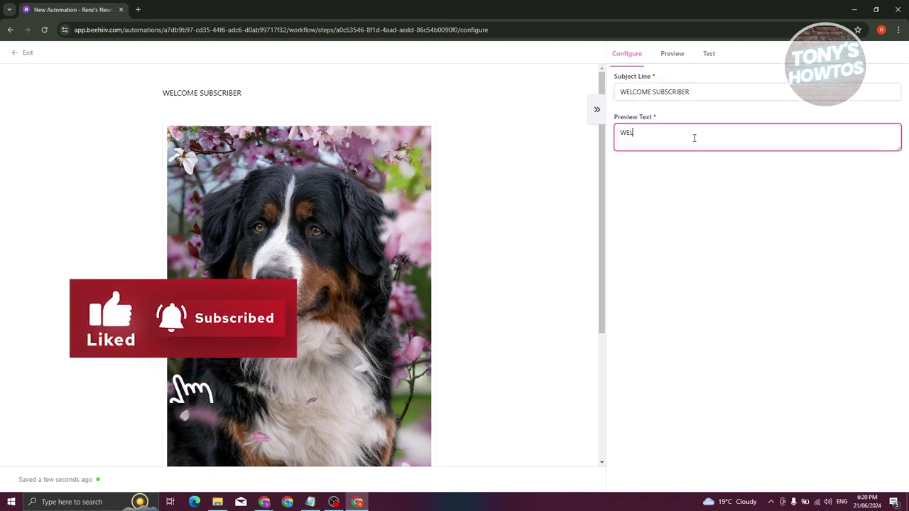
type("COME USER")
left_click(674, 240)
left_click(674, 53)
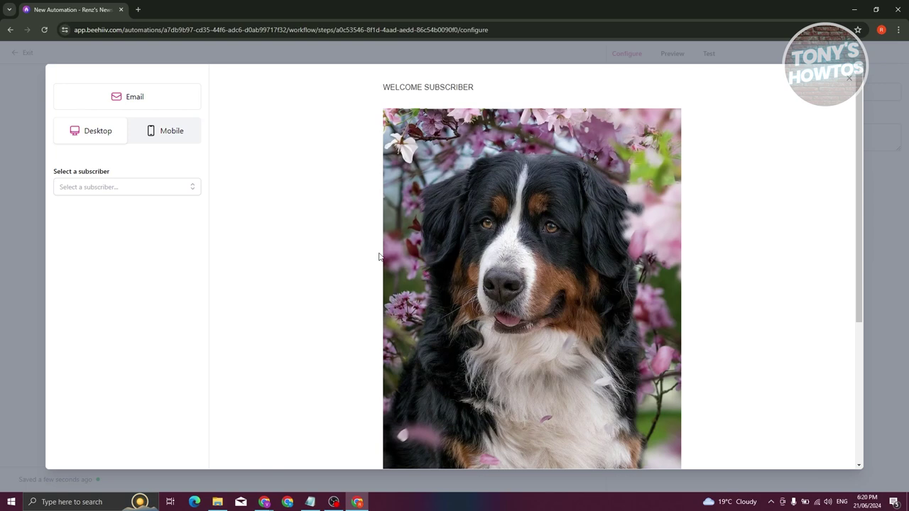
Check the email preview in mobile and desktop views, then close it
scroll(420, 249, "down", 5)
scroll(414, 262, "up", 4)
left_click(177, 138)
left_click(87, 138)
left_click(159, 189)
left_click(107, 274)
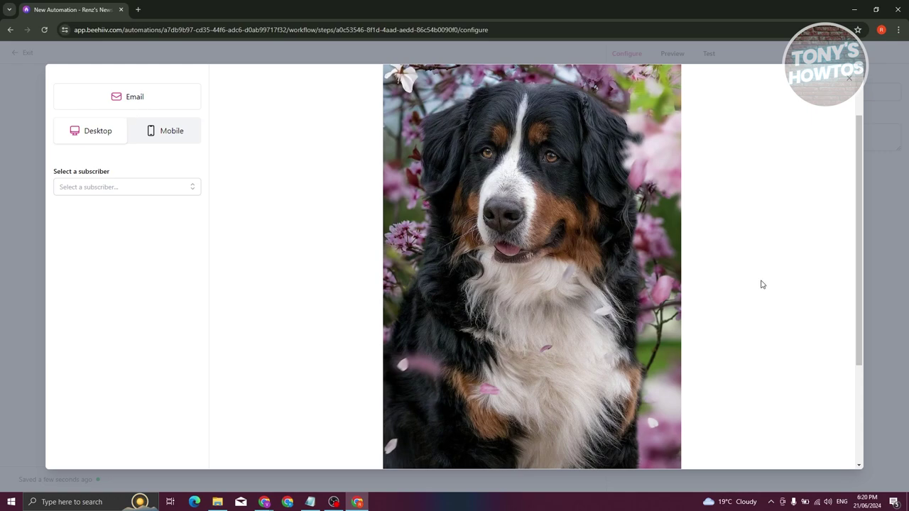
scroll(760, 284, "down", 5)
scroll(767, 320, "up", 6)
left_click(848, 80)
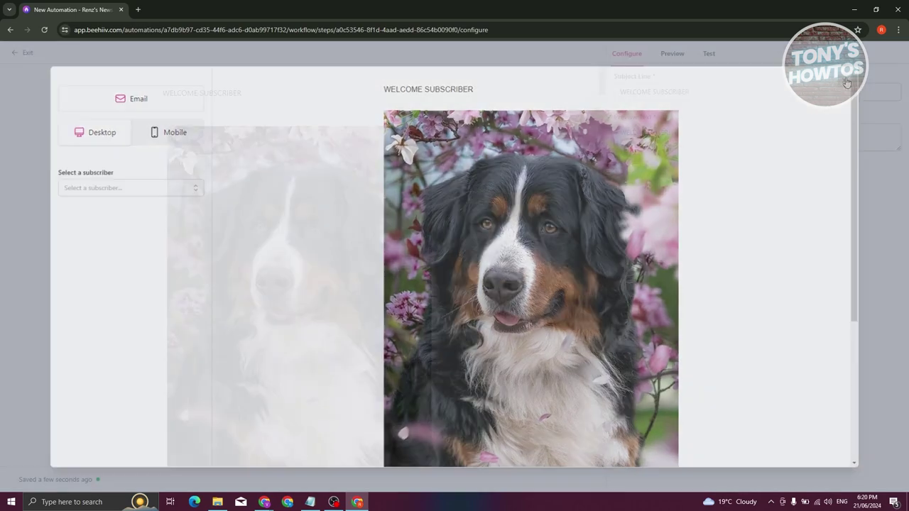
Look over the test-send options, exit the email editor, and open the step's conditions
left_click(708, 54)
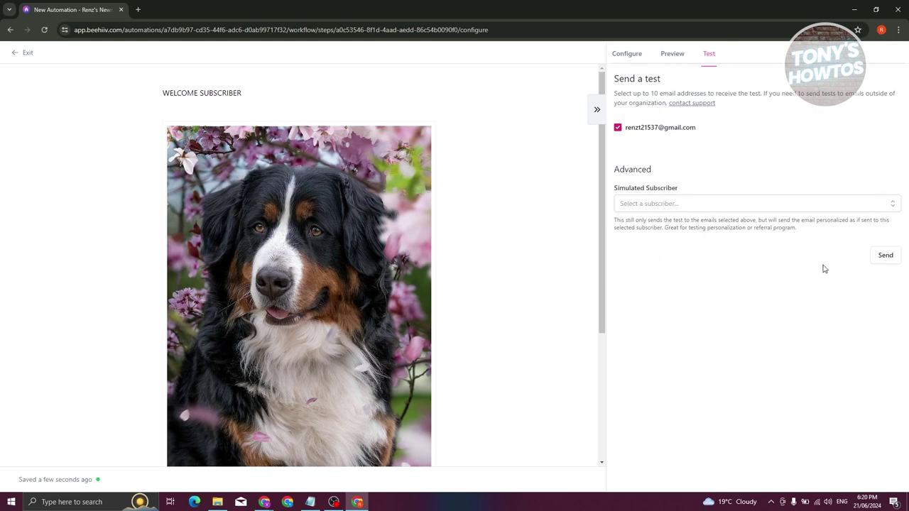
scroll(194, 155, "down", 1)
scroll(139, 211, "up", 1)
left_click(632, 53)
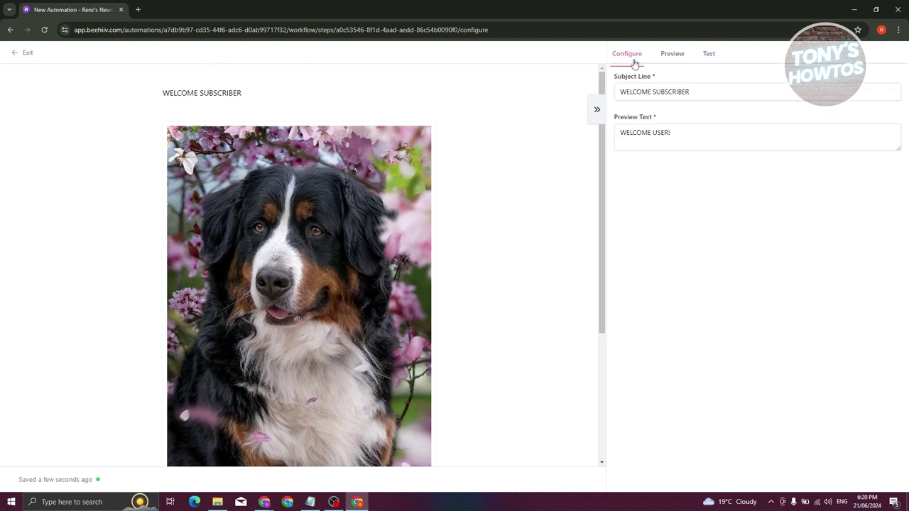
left_click(25, 53)
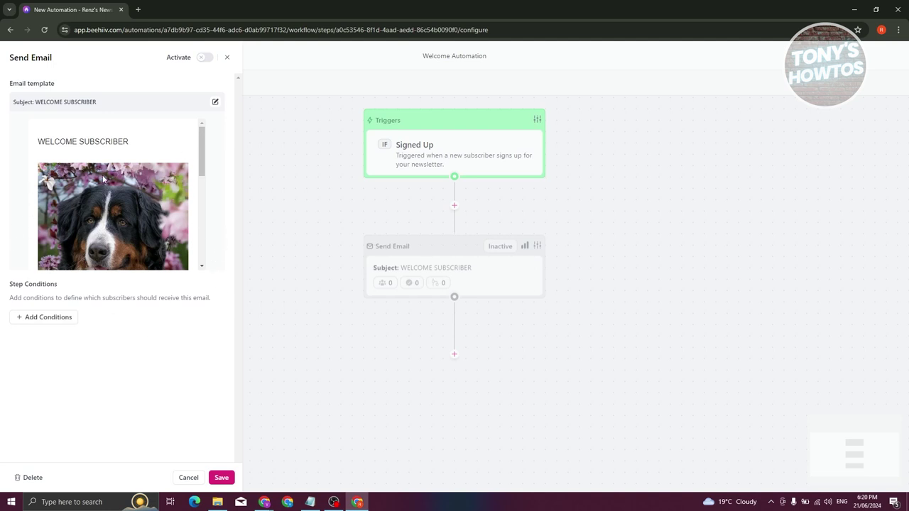
left_click(41, 320)
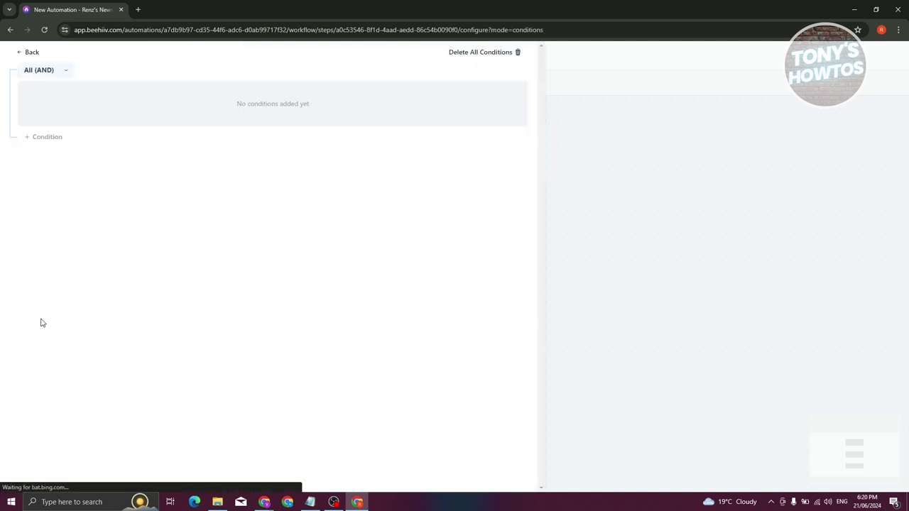
Add a condition row, browse the subscriber attribute list, then go back without keeping it
left_click(61, 137)
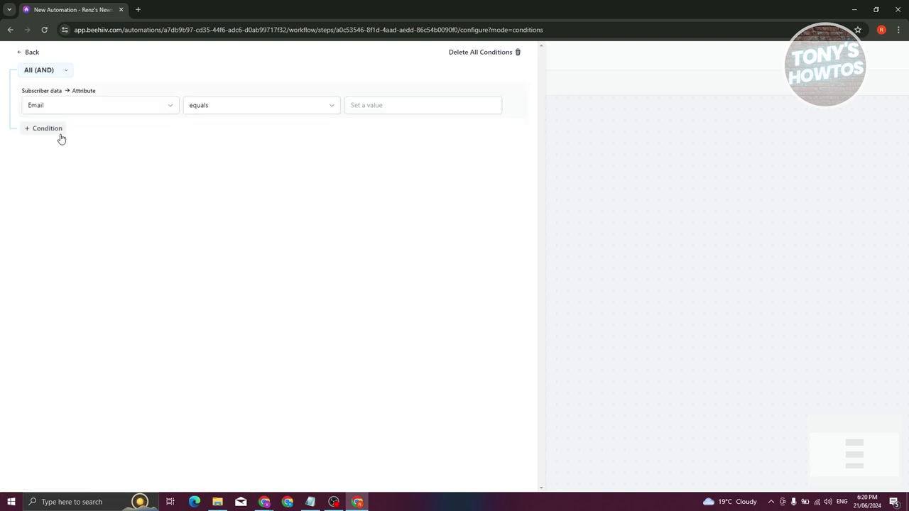
left_click(172, 106)
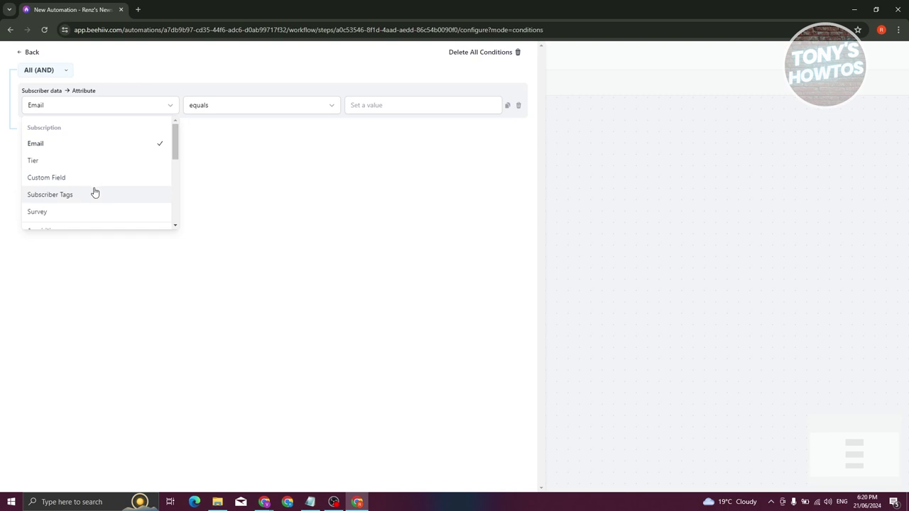
scroll(78, 210, "down", 1)
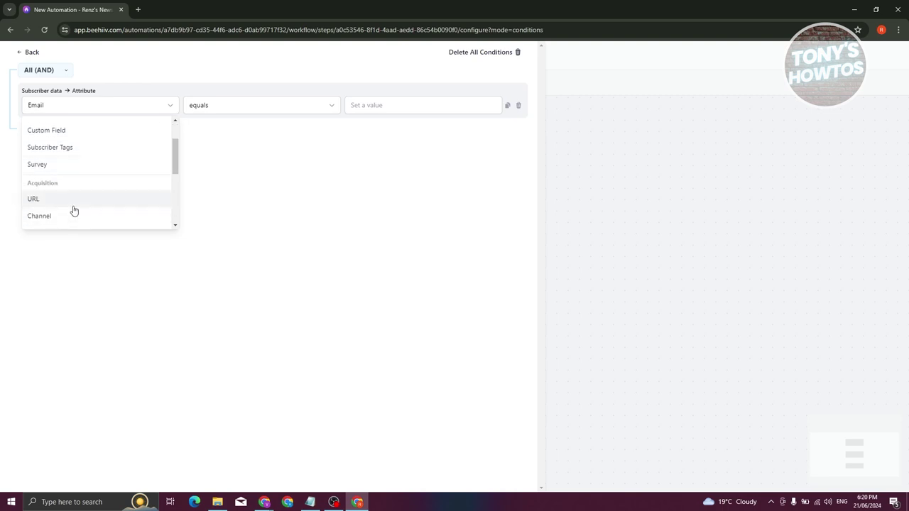
scroll(76, 213, "down", 2)
scroll(76, 213, "down", 2)
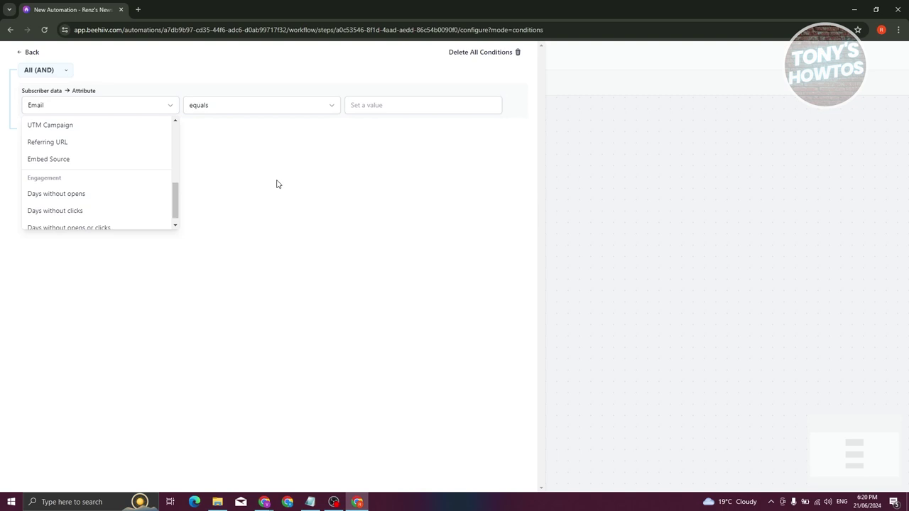
left_click(318, 211)
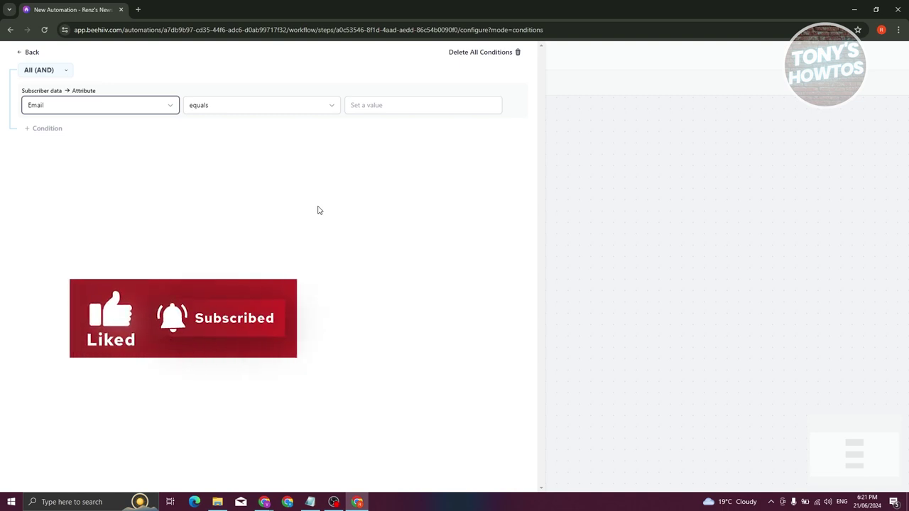
left_click(509, 53)
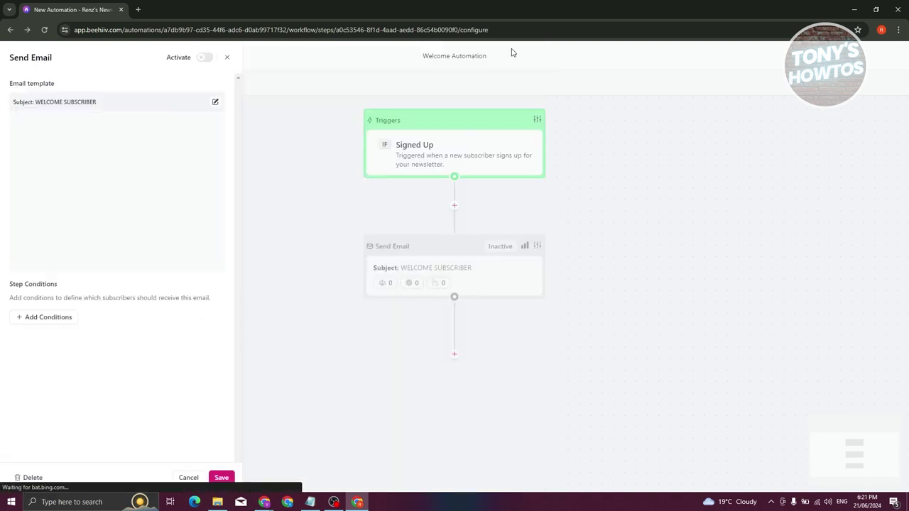
Turn on the Send Email step, confirm activation, and save its settings
left_click(201, 57)
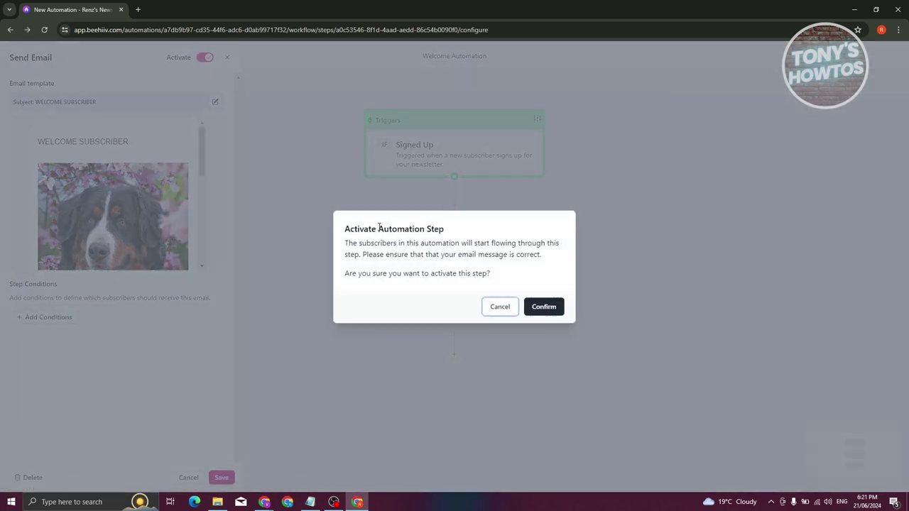
left_click(544, 307)
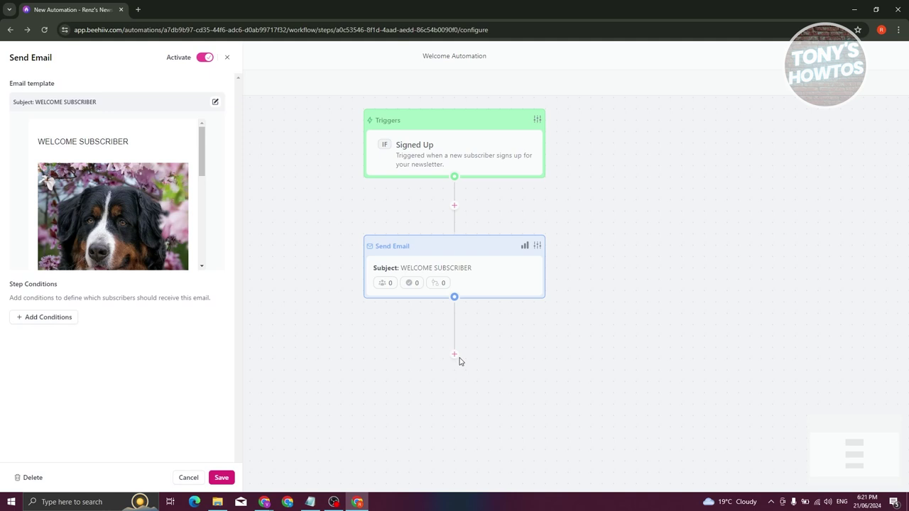
left_click(222, 479)
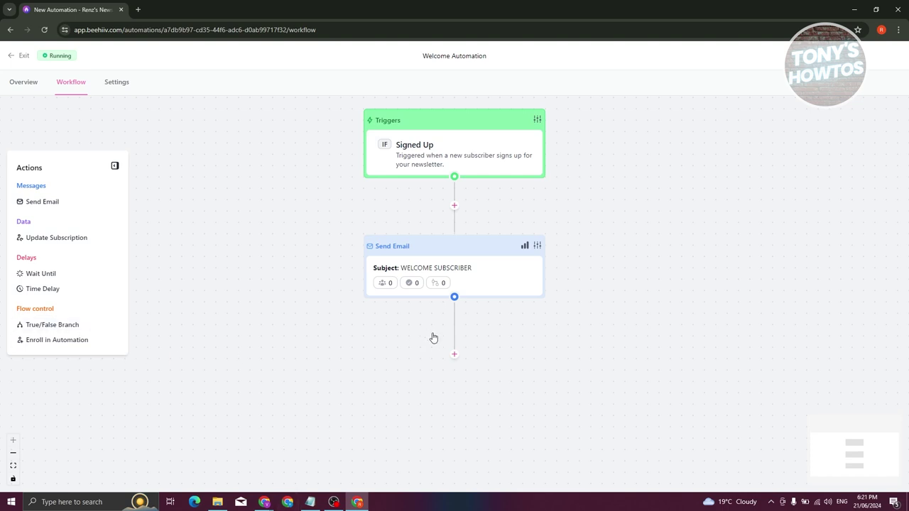
Browse the actions available after the WELCOME SUBSCRIBER email
left_click(454, 354)
scroll(464, 313, "down", 1)
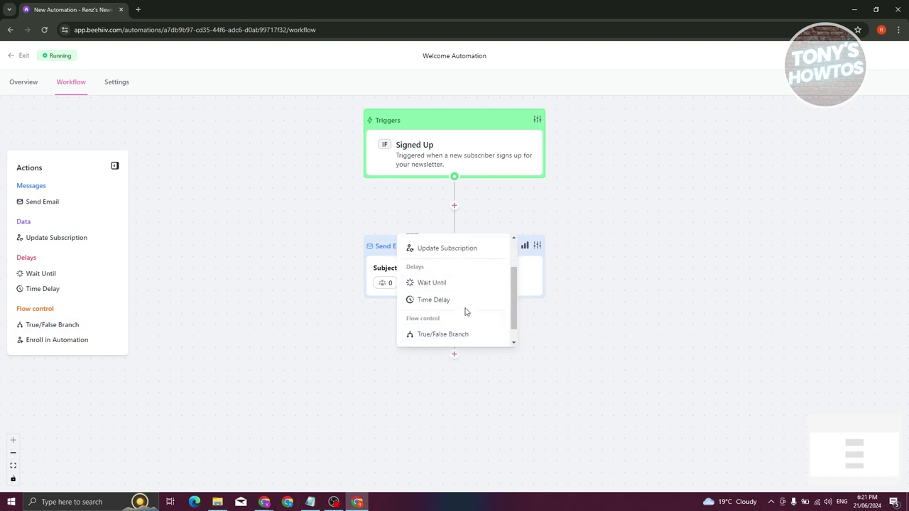
scroll(482, 325, "down", 2)
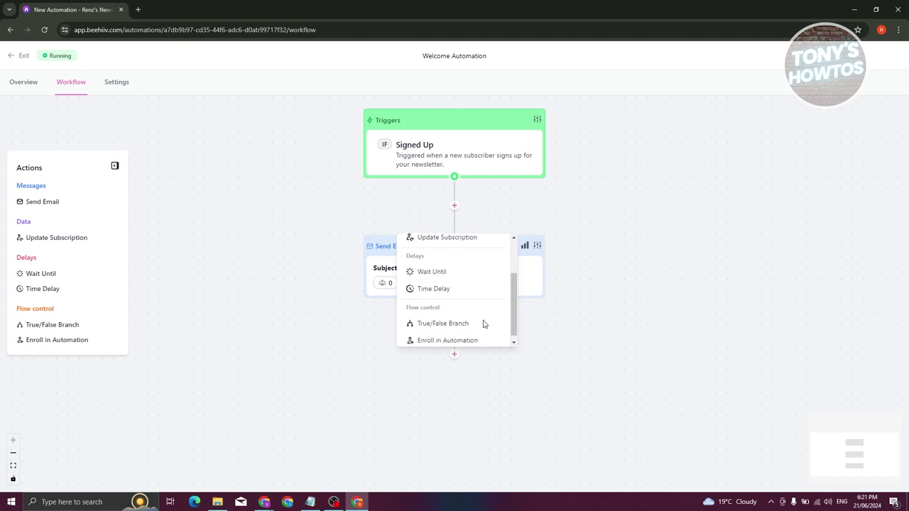
scroll(486, 331, "up", 3)
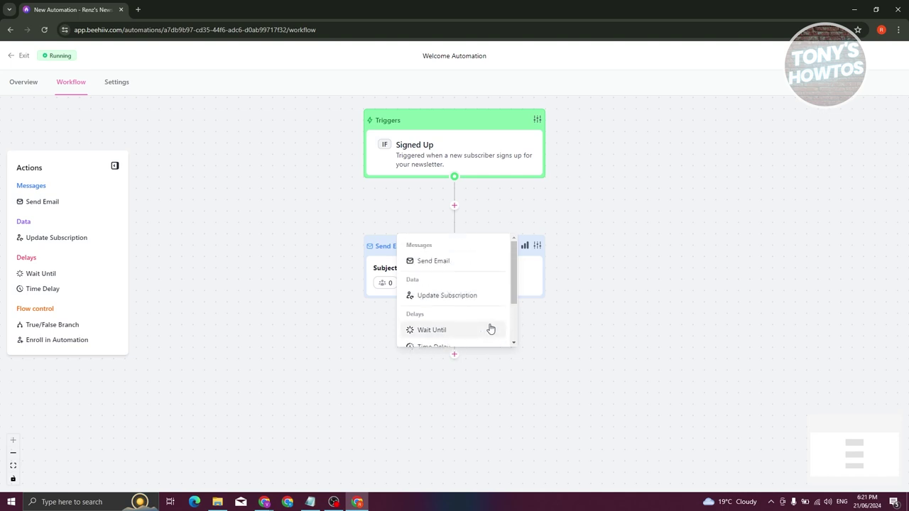
double_click(241, 270)
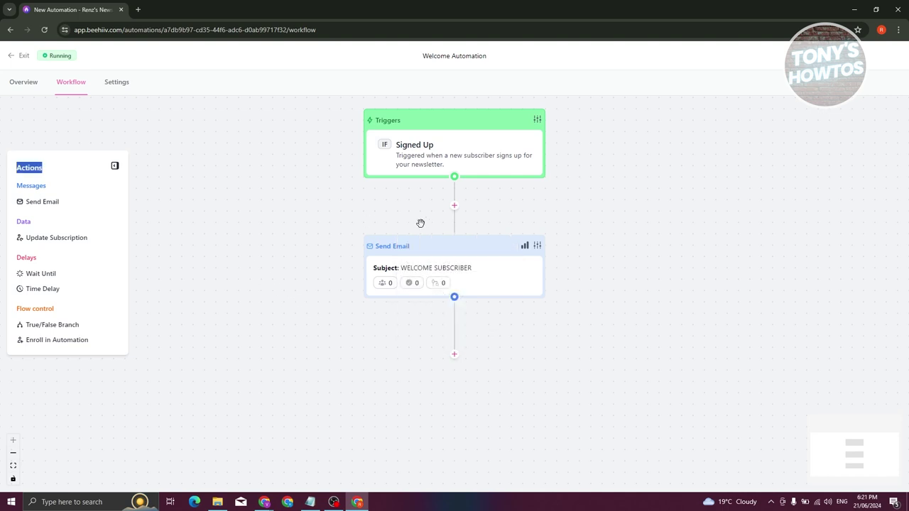
Add a Wait Until delay right after the Signed Up trigger
left_click(455, 206)
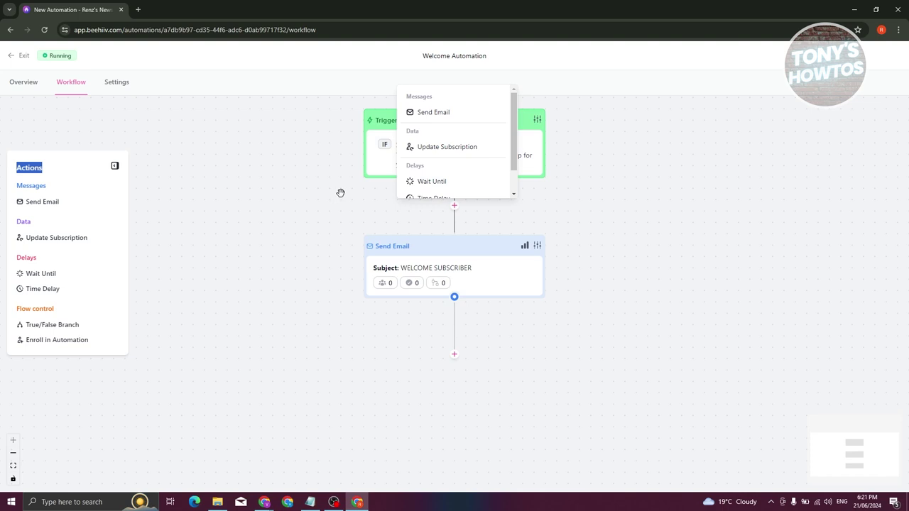
left_click(368, 190)
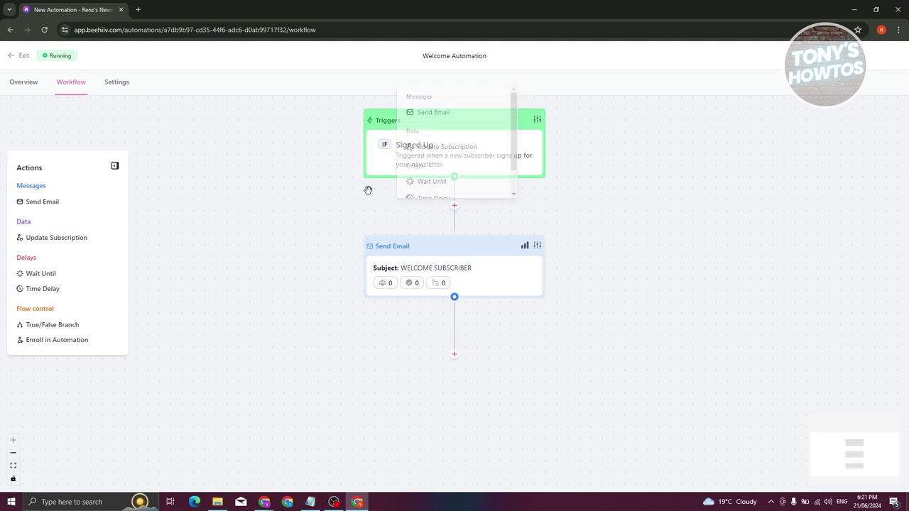
left_click(454, 205)
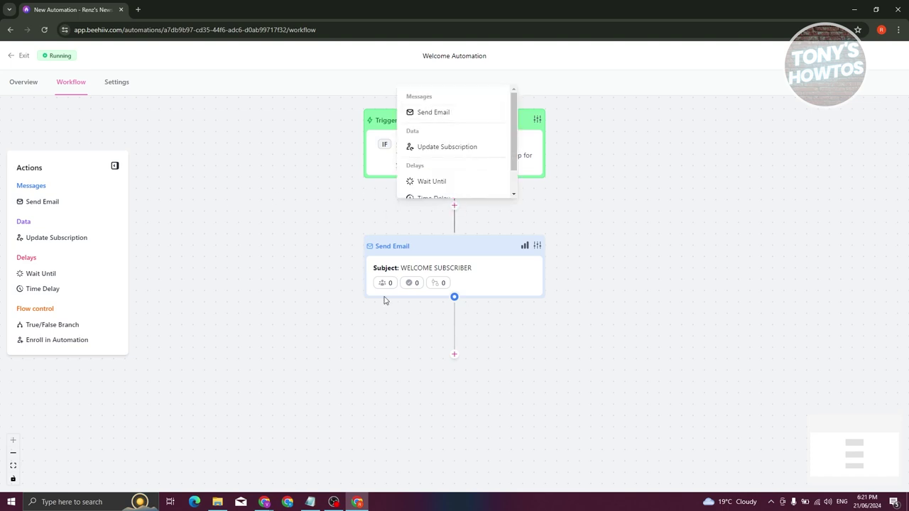
left_click(432, 181)
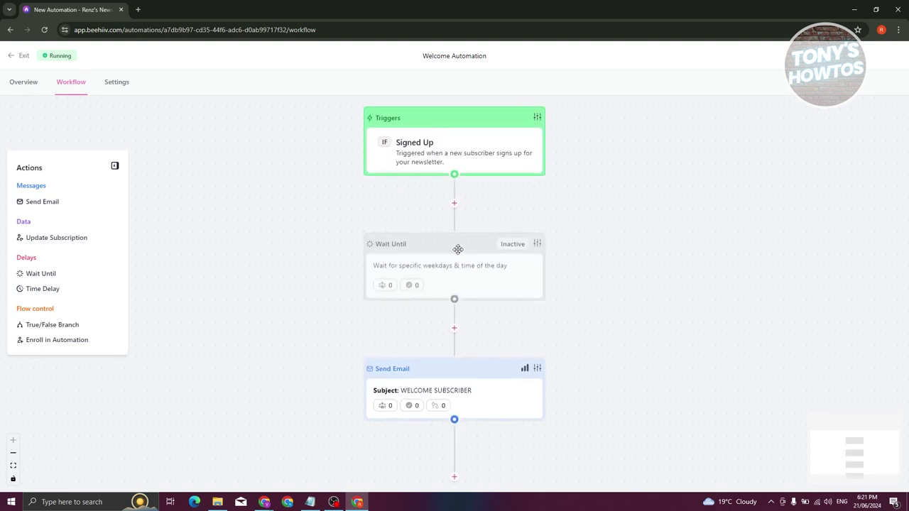
Set the Wait Until step to specific days, Monday through Friday, keeping hour 12
left_click(537, 244)
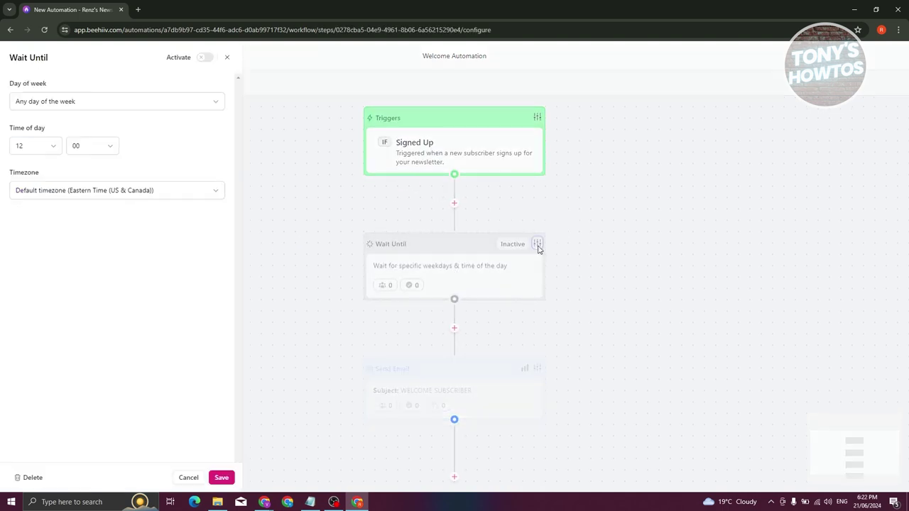
left_click(56, 148)
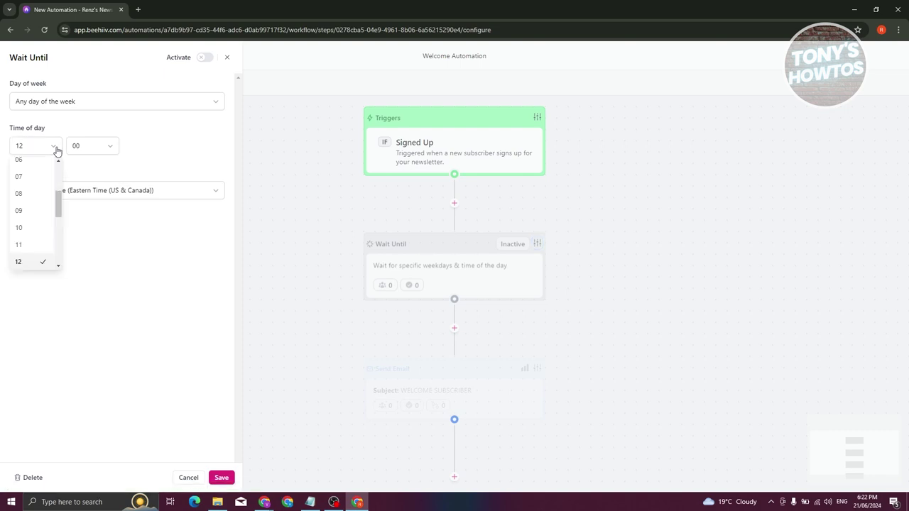
left_click(56, 150)
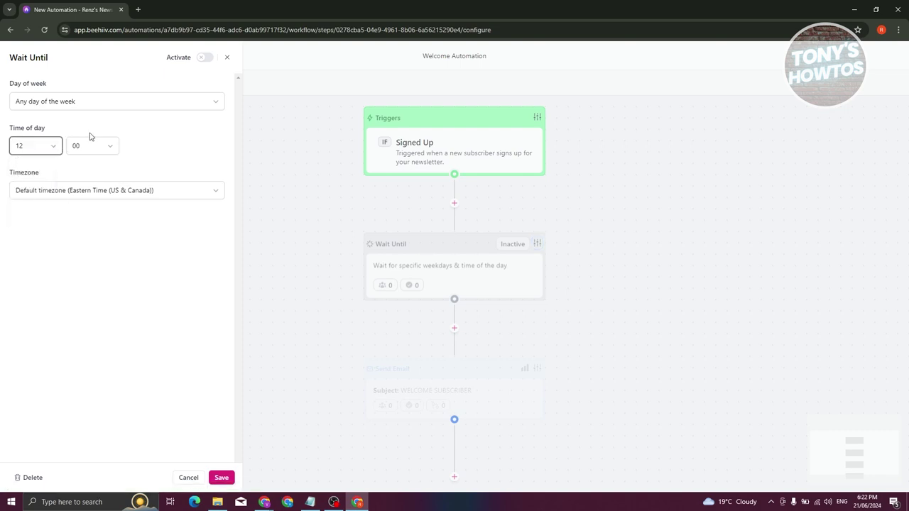
left_click(221, 103)
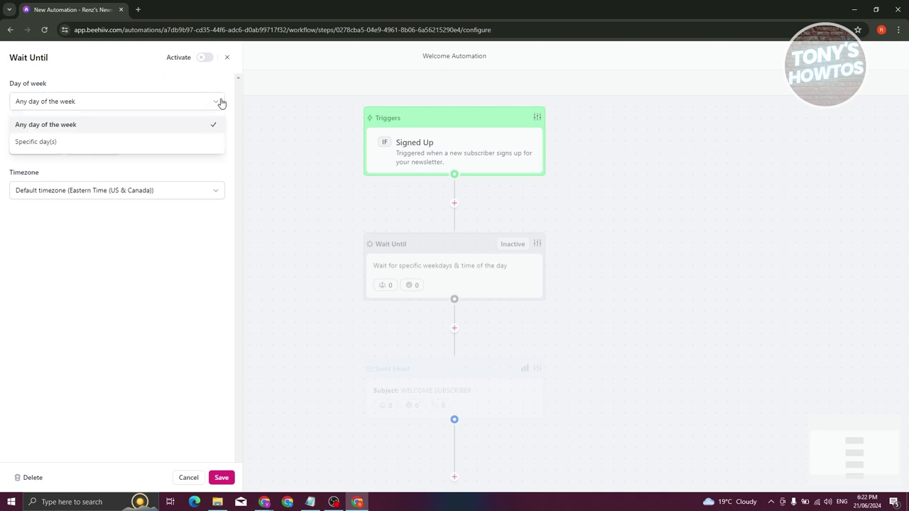
left_click(74, 140)
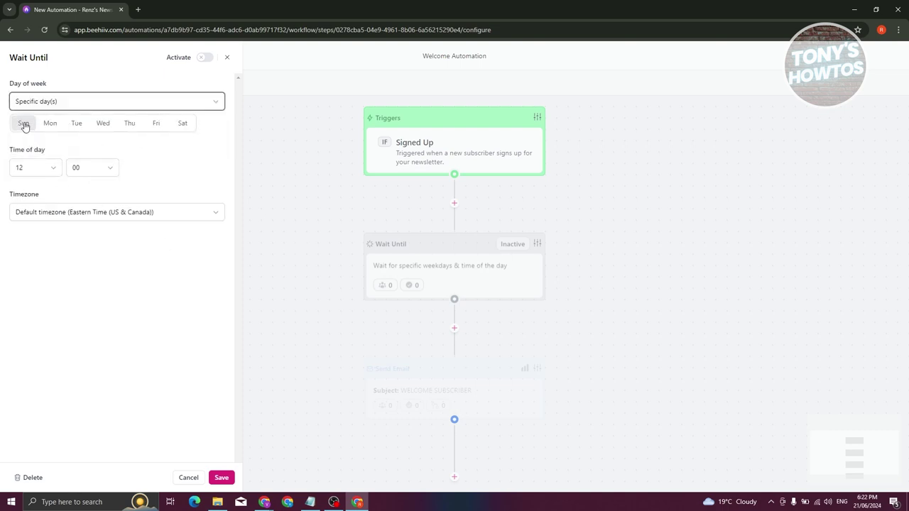
left_click(48, 123)
left_click(155, 123)
left_click(129, 123)
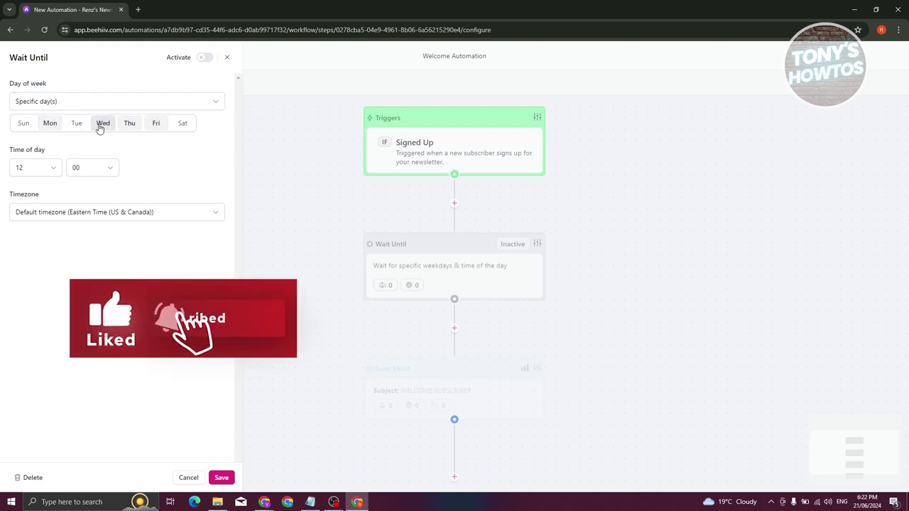
left_click(103, 124)
left_click(74, 123)
Leave the hour and default timezone unchanged, then delete the Wait Until step
left_click(49, 168)
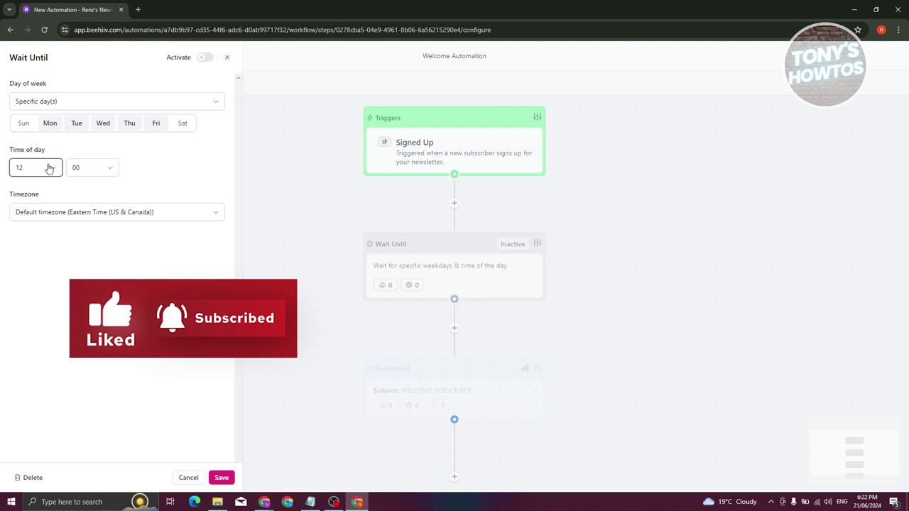
scroll(37, 248, "down", 3)
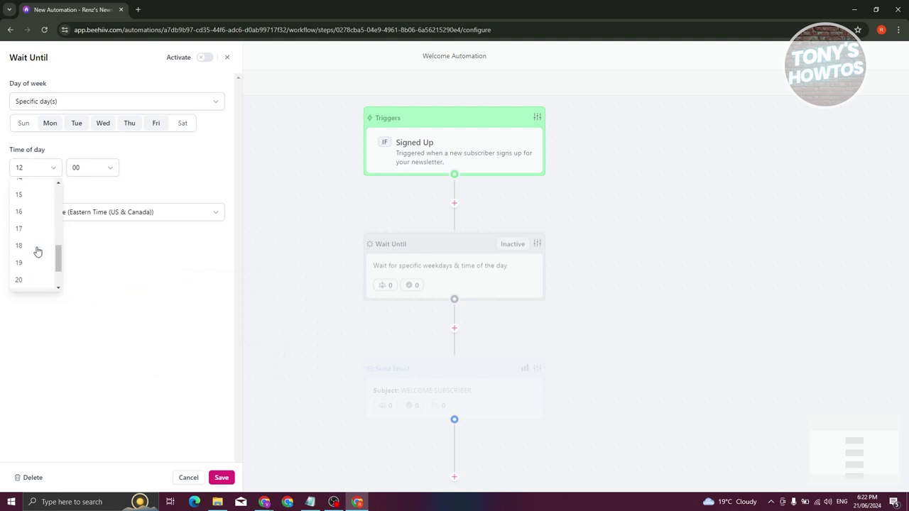
left_click(126, 211)
left_click(75, 379)
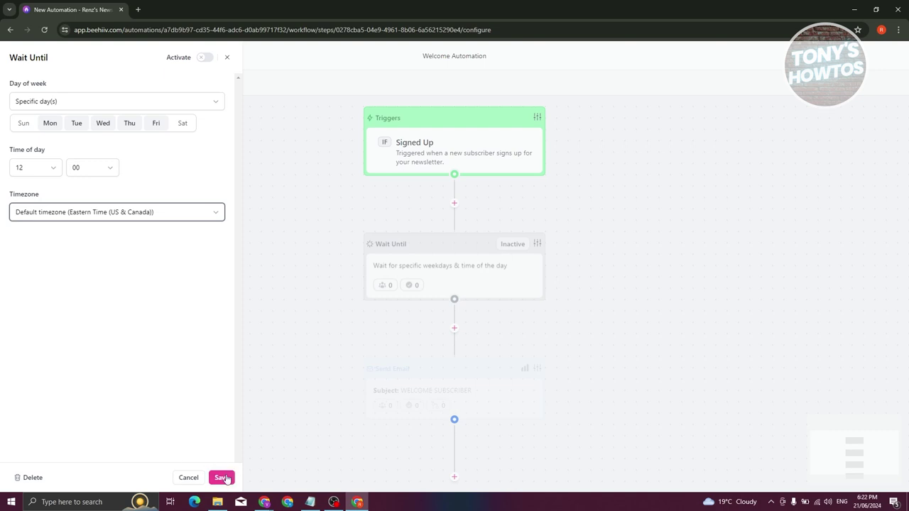
left_click(30, 478)
left_click(534, 300)
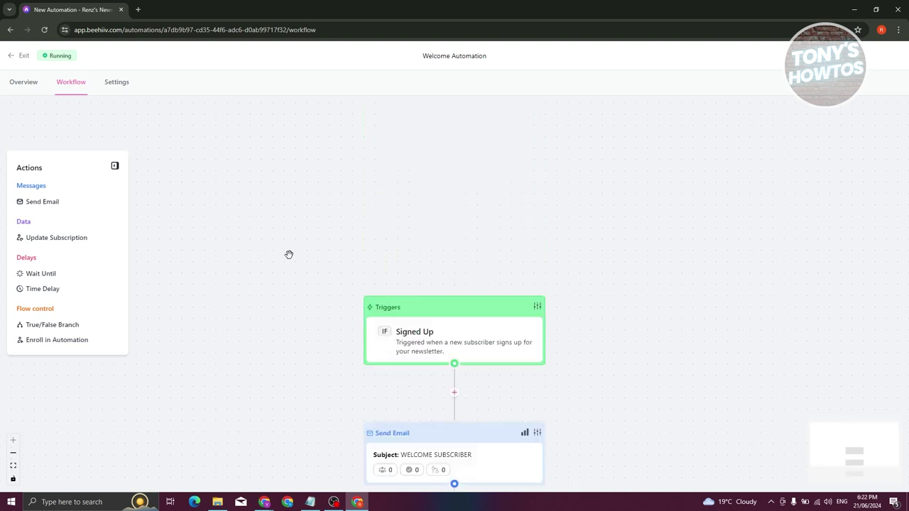
Check the Overview stats (1 workflow step, 0 subscribers), then open the Settings tab
left_click(30, 87)
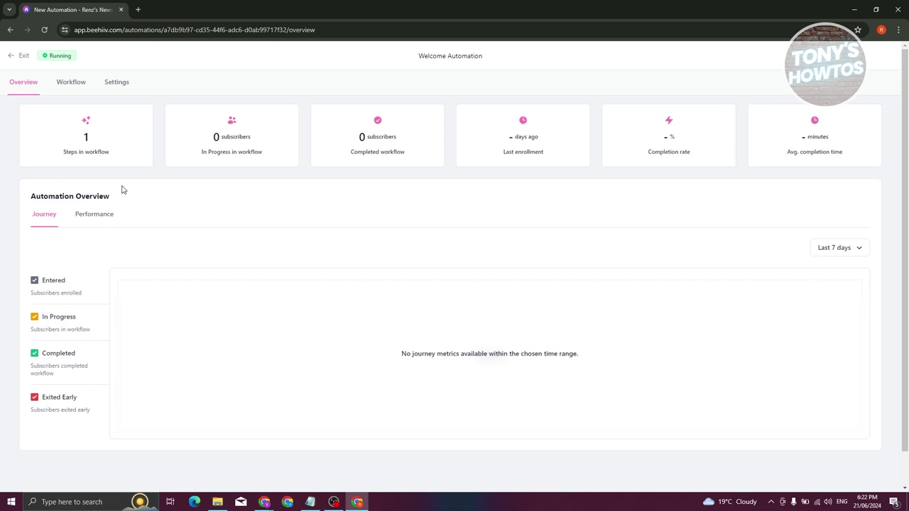
left_click(77, 87)
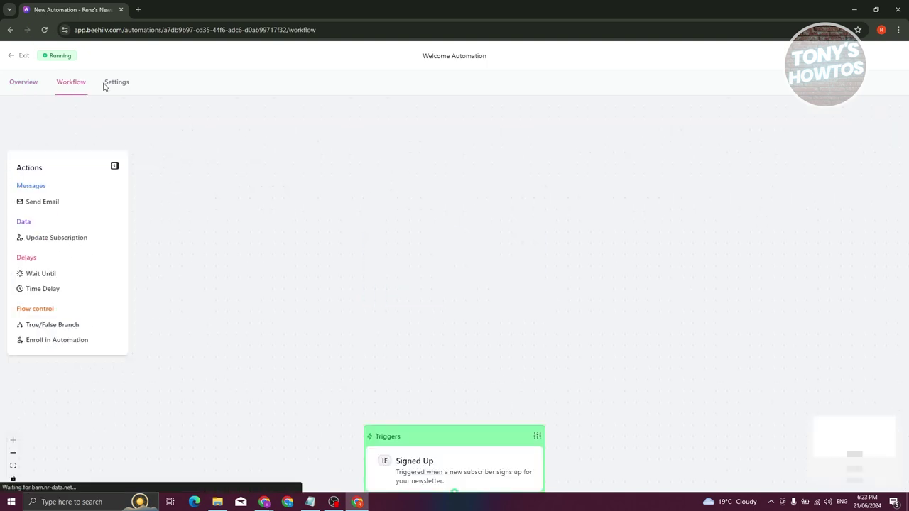
left_click(119, 84)
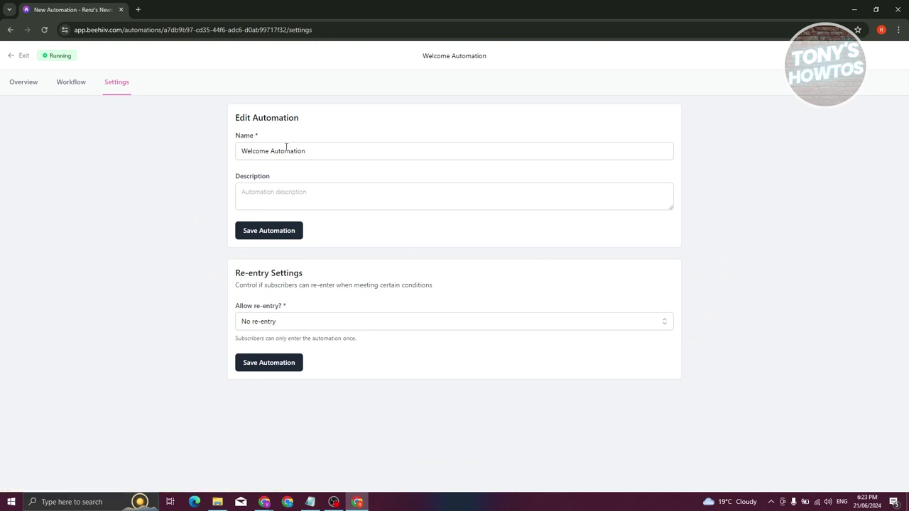
Review the Welcome Automation's name and description fields
left_click(328, 152)
key("ctrl+a")
left_click(298, 197)
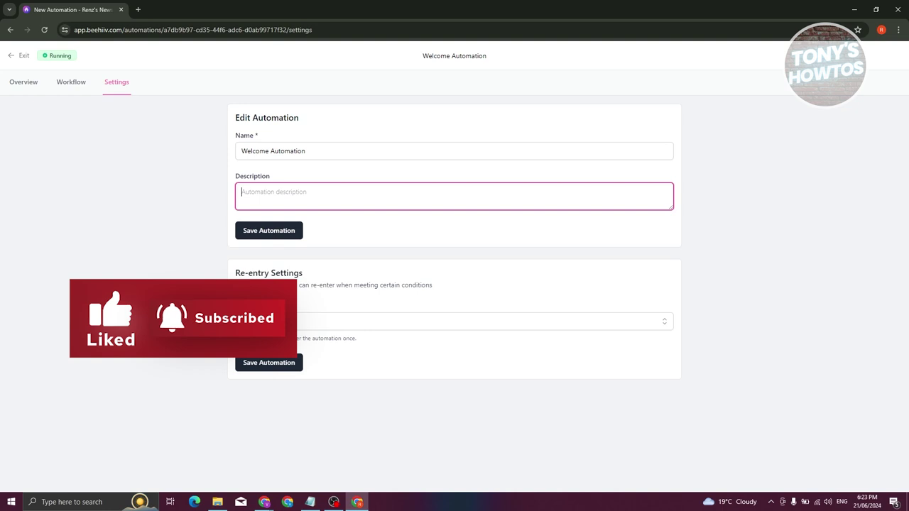
Keep No re-entry and exit to the Automations list
left_click(617, 321)
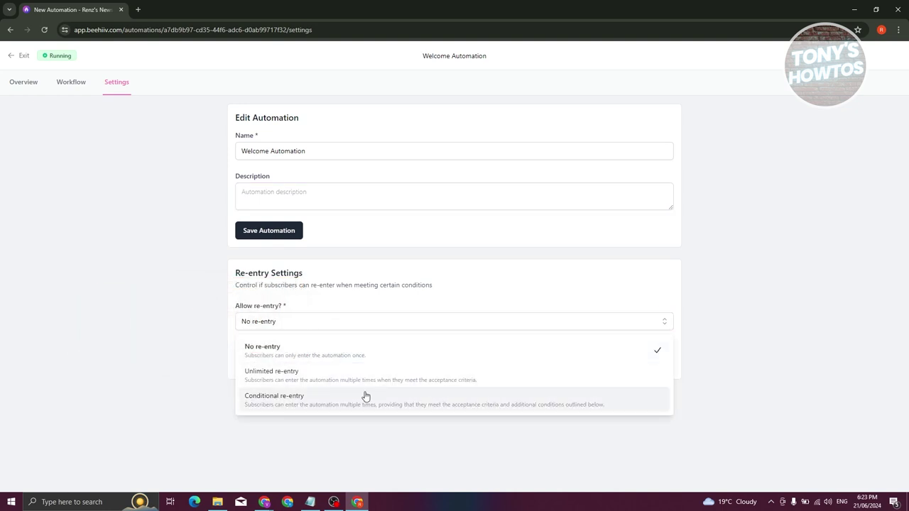
left_click(159, 304)
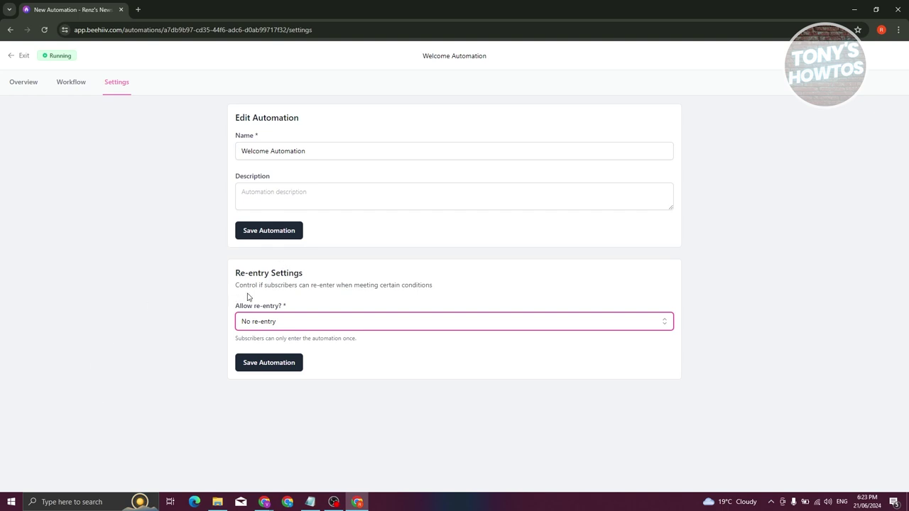
key("space")
left_click(185, 340)
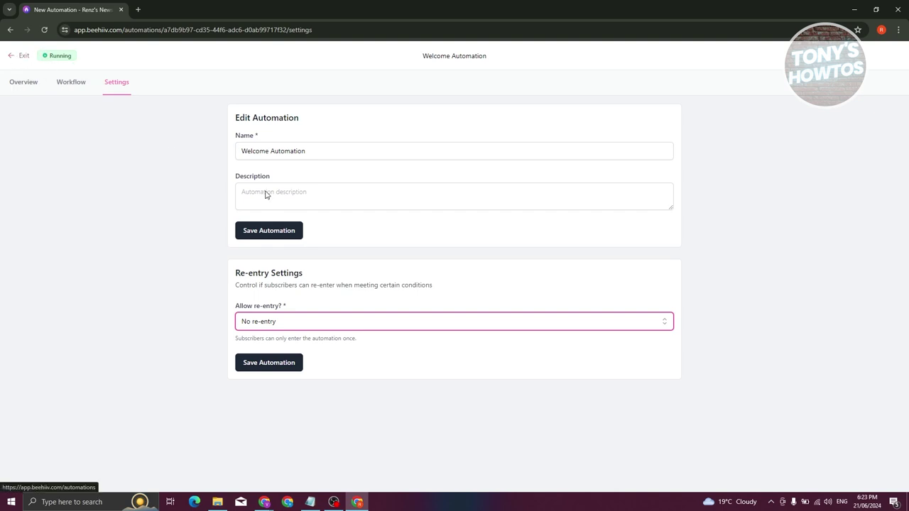
left_click(24, 55)
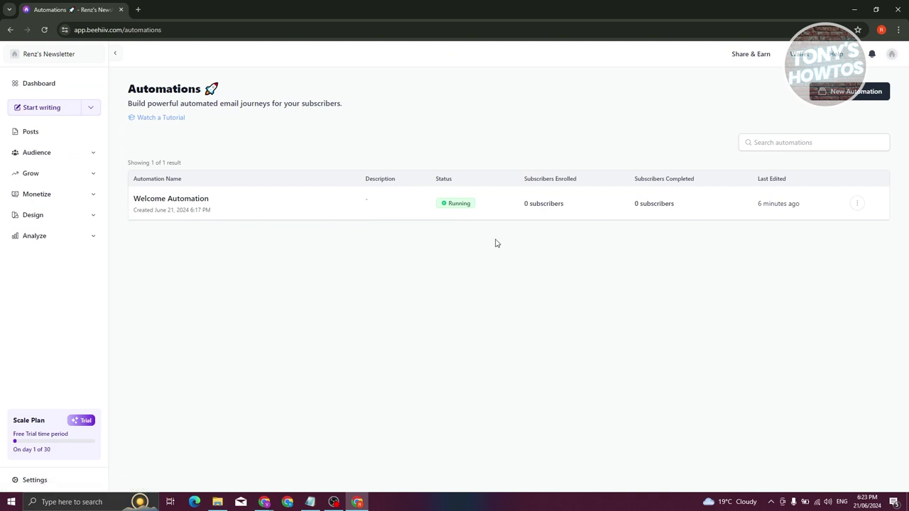
Reopen Welcome Automation and show its Signed Up to WELCOME SUBSCRIBER workflow
left_click(178, 202)
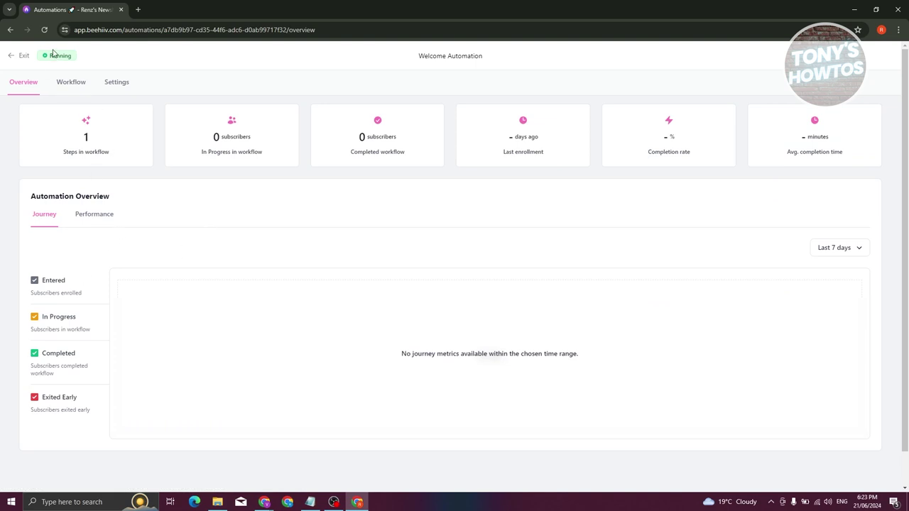
mouse_move(57, 61)
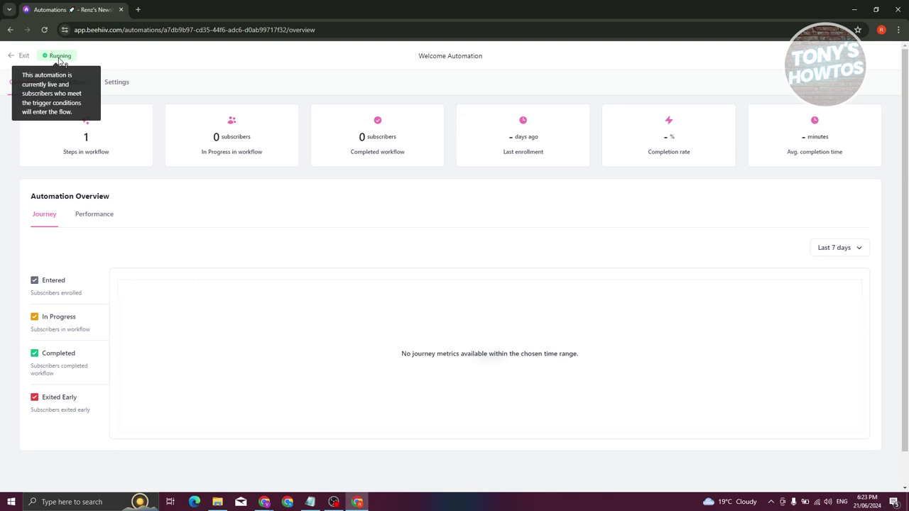
left_click(74, 83)
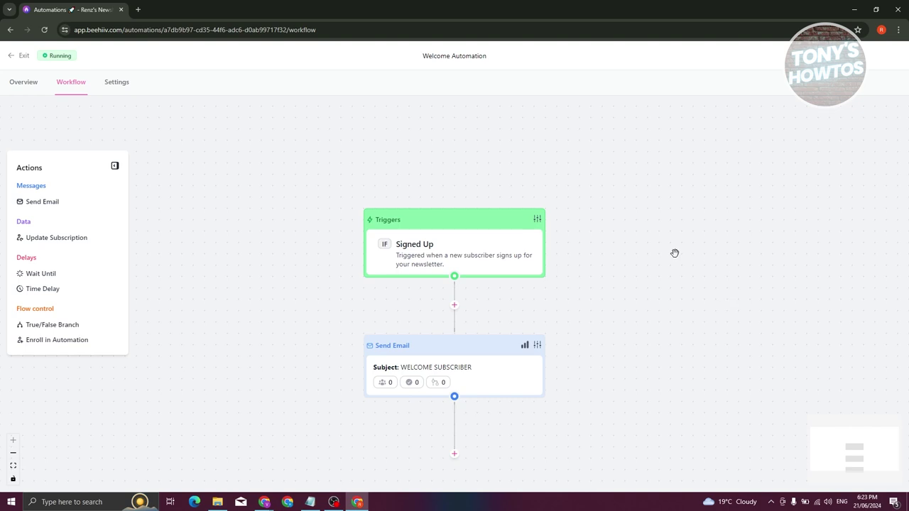
scroll(563, 373, "down", 3)
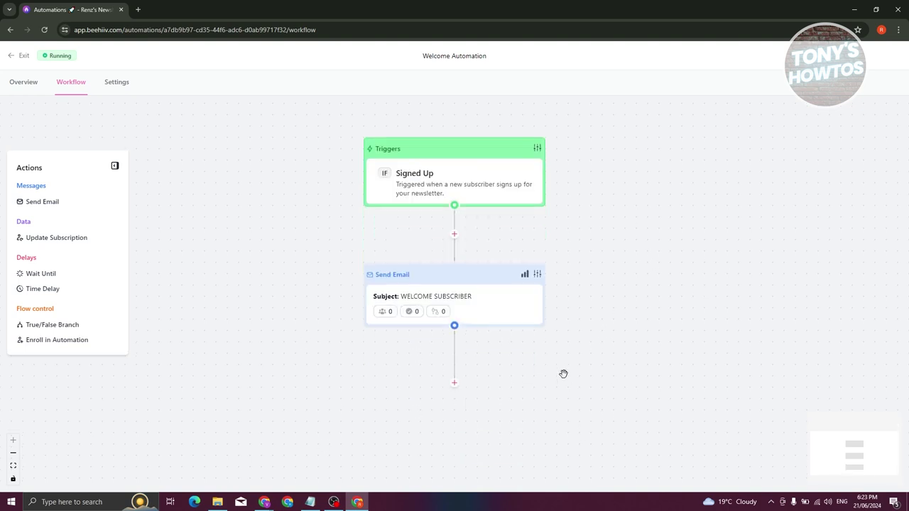